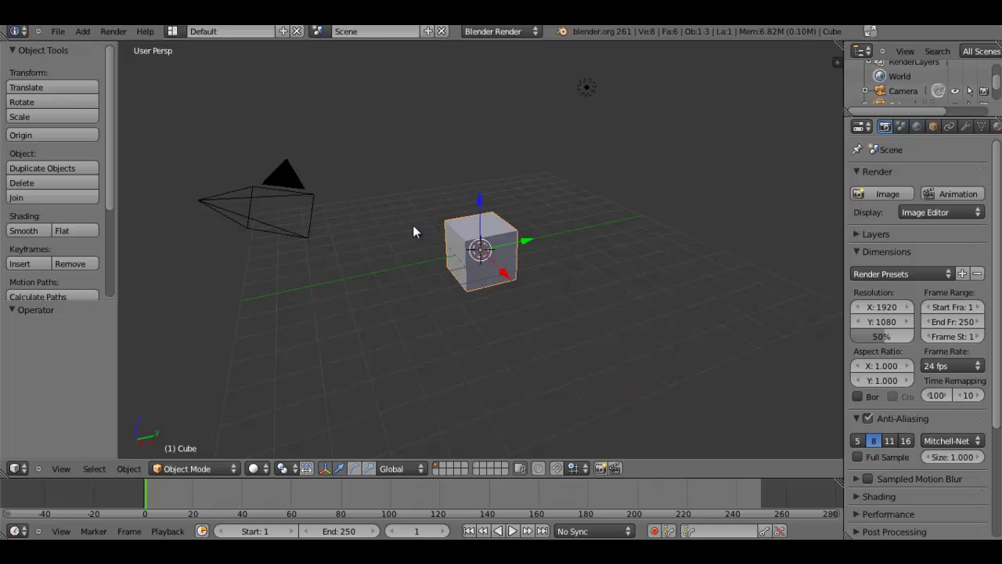
# - Orbit and zoom the view to look down on the default cube
pyautogui.moveTo(351, 219); pyautogui.dragTo(759, 224, button='middle')
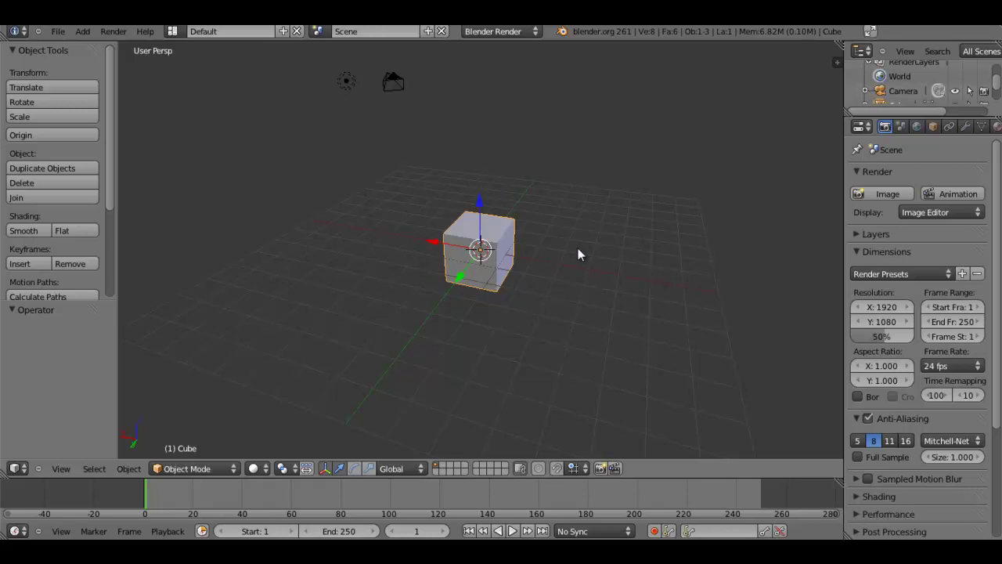
pyautogui.moveTo(716, 281); pyautogui.dragTo(411, 295, button='middle')
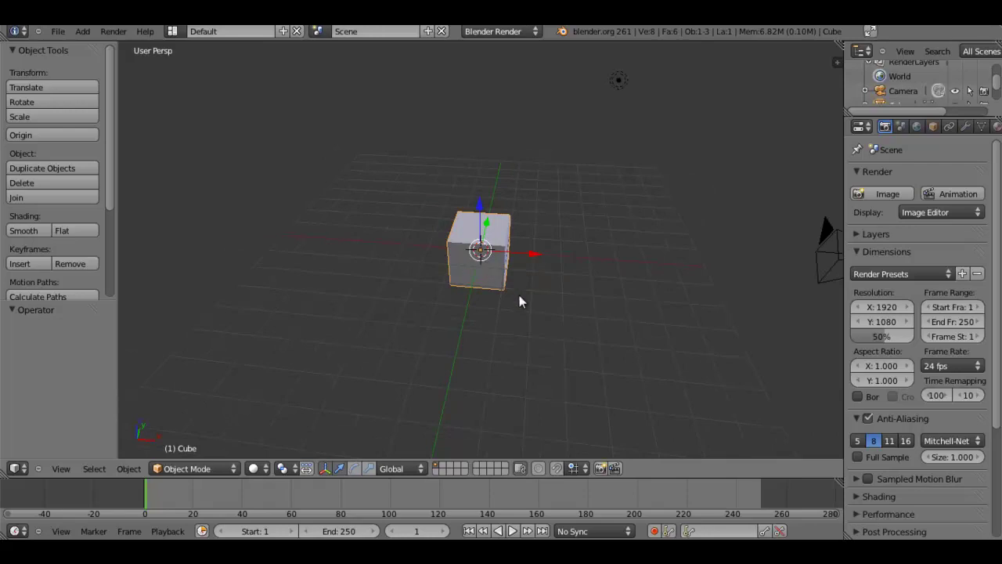
pyautogui.scroll(4, 536, 324)
pyautogui.scroll(-4, 541, 321)
pyautogui.scroll(3, 594, 345)
pyautogui.moveTo(629, 385); pyautogui.dragTo(497, 257, button='middle')
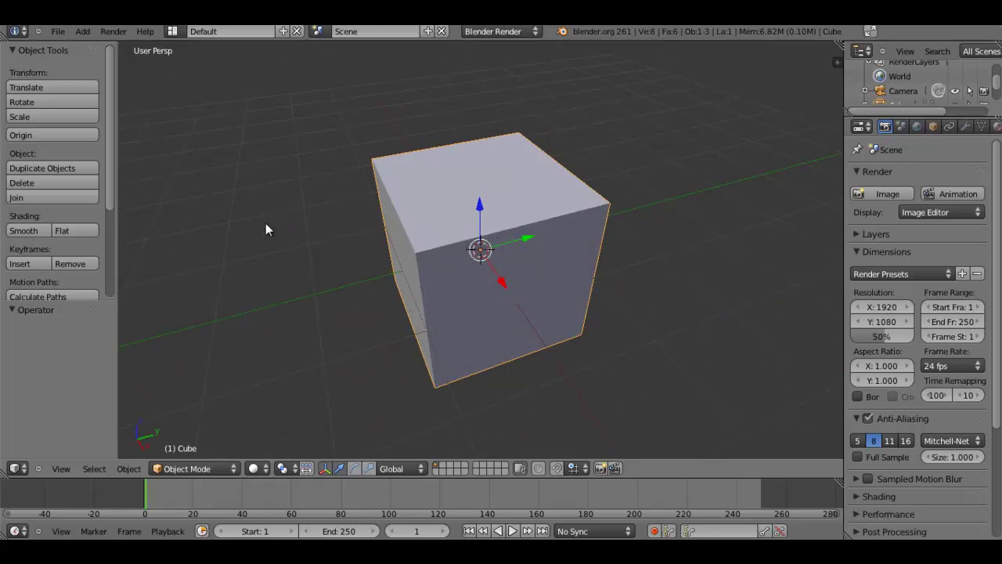
# - Drop the 3D cursor on the grid beside the cube and orbit around it
pyautogui.click(236, 171)
pyautogui.scroll(-6, 611, 225)
pyautogui.moveTo(662, 327); pyautogui.dragTo(452, 304, button='middle')
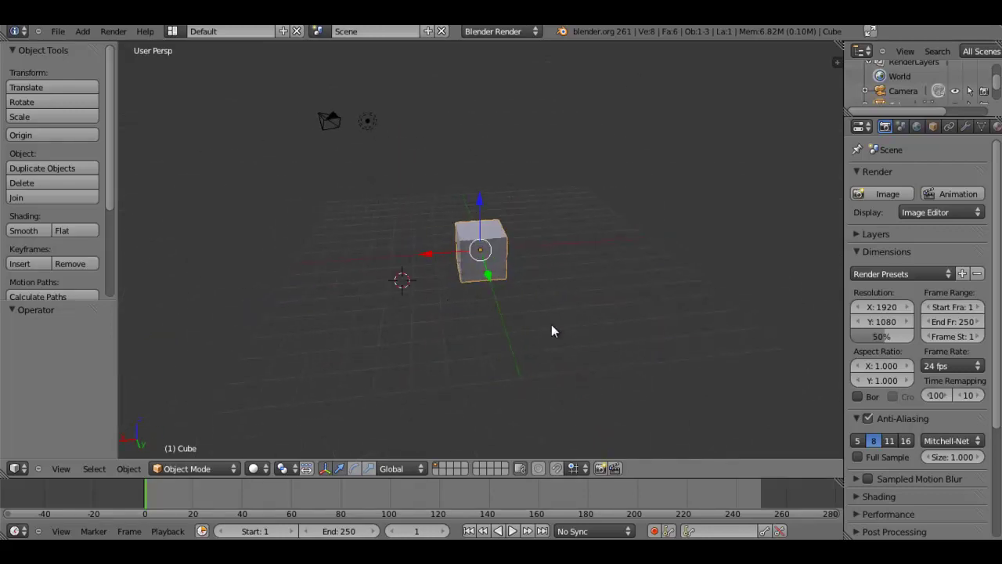
pyautogui.moveTo(553, 331); pyautogui.dragTo(408, 273, button='middle')
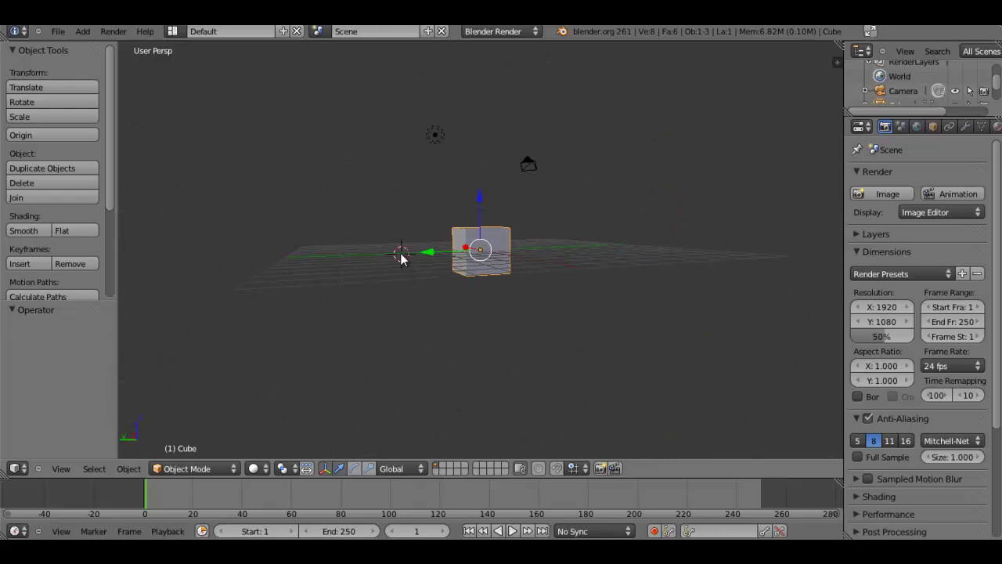
pyautogui.moveTo(480, 275); pyautogui.dragTo(391, 371, button='middle')
pyautogui.moveTo(549, 301); pyautogui.dragTo(414, 298, button='middle')
pyautogui.moveTo(637, 340); pyautogui.dragTo(593, 264, button='middle')
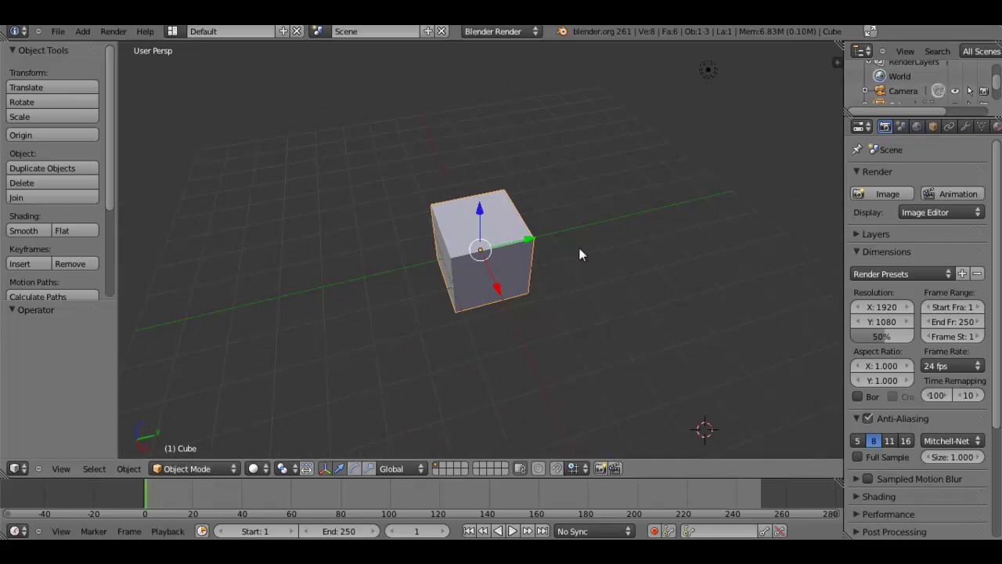
pyautogui.press('g')
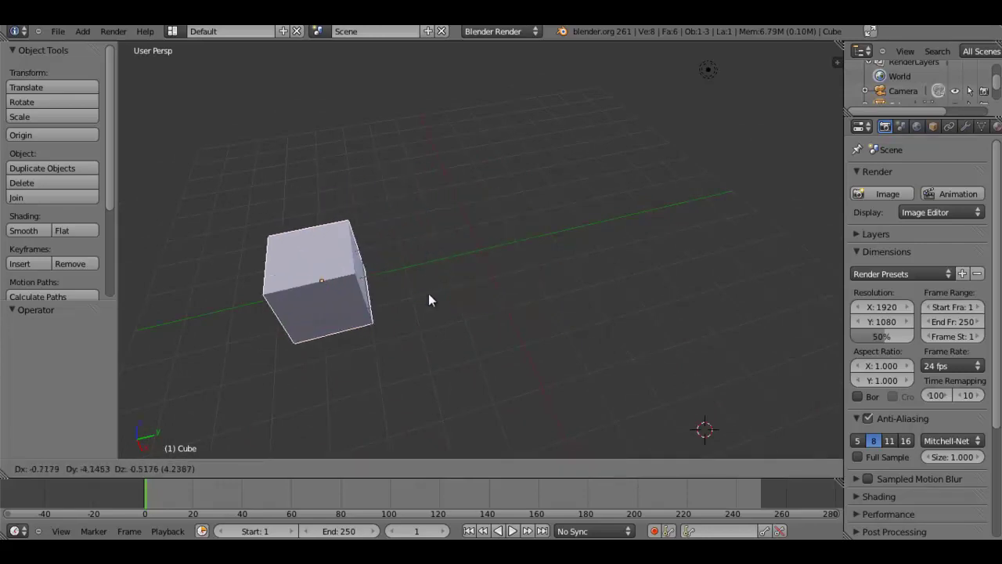
pyautogui.click(568, 256)
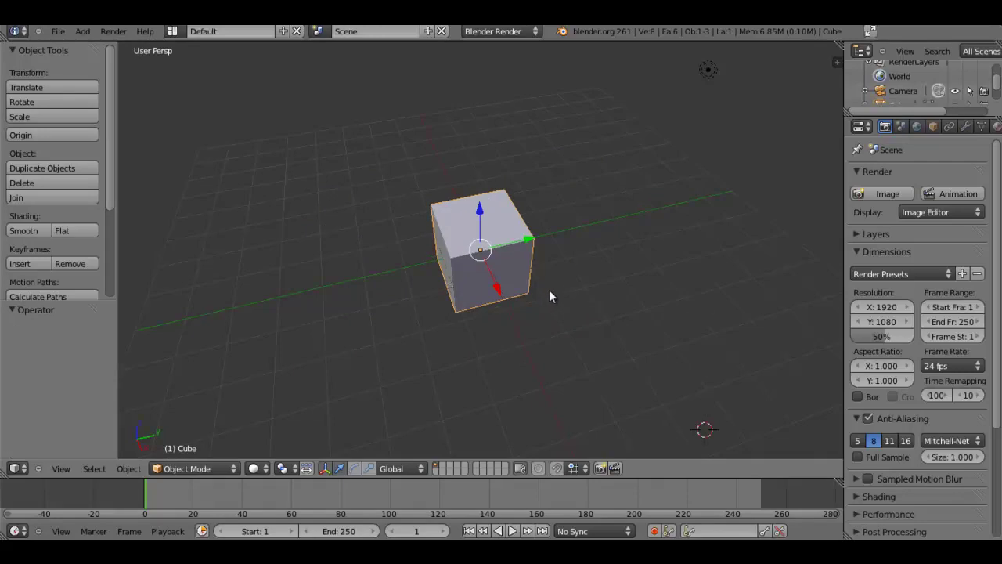
pyautogui.press('s')
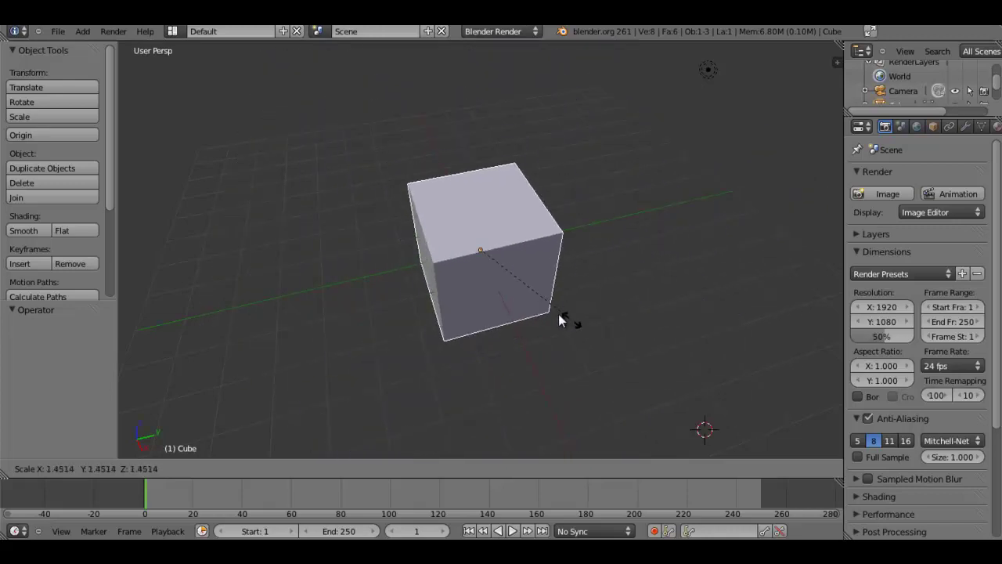
pyautogui.rightClick(541, 304)
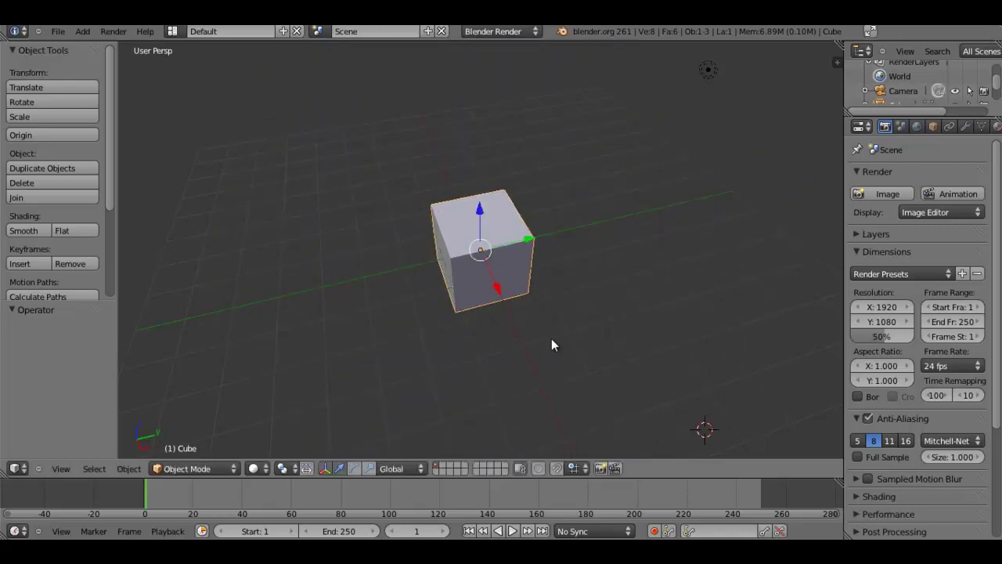
pyautogui.press('r')
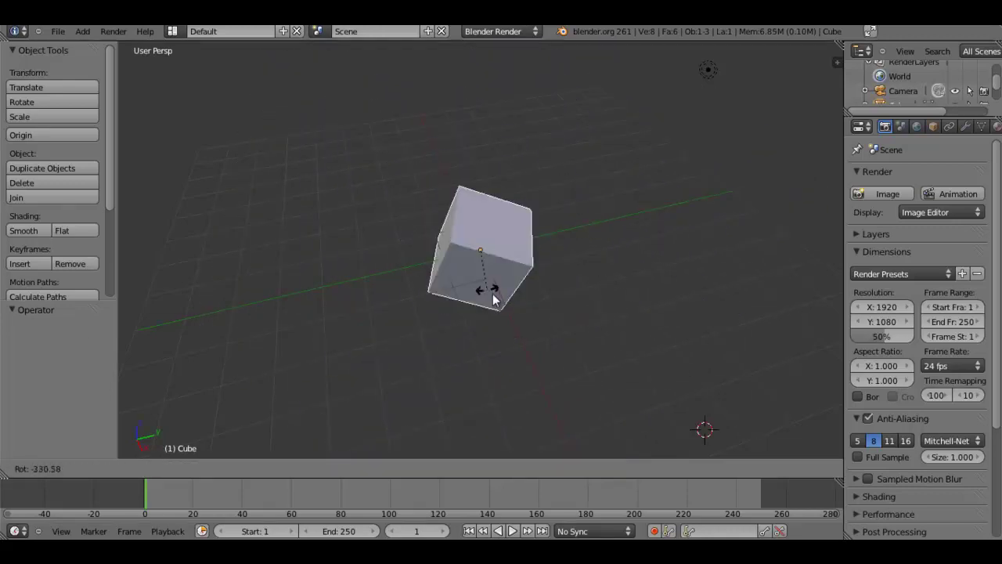
pyautogui.rightClick(506, 303)
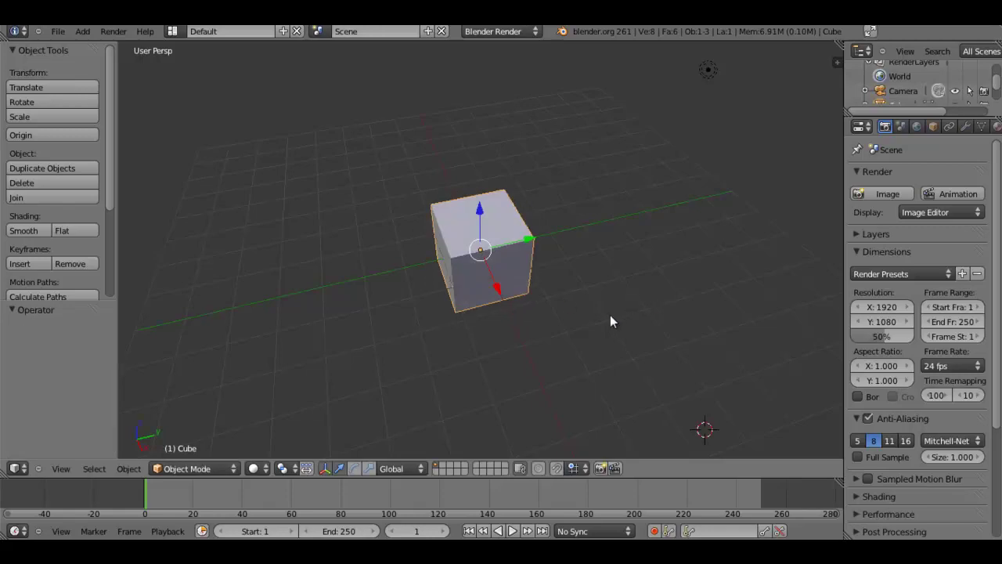
pyautogui.press('g')
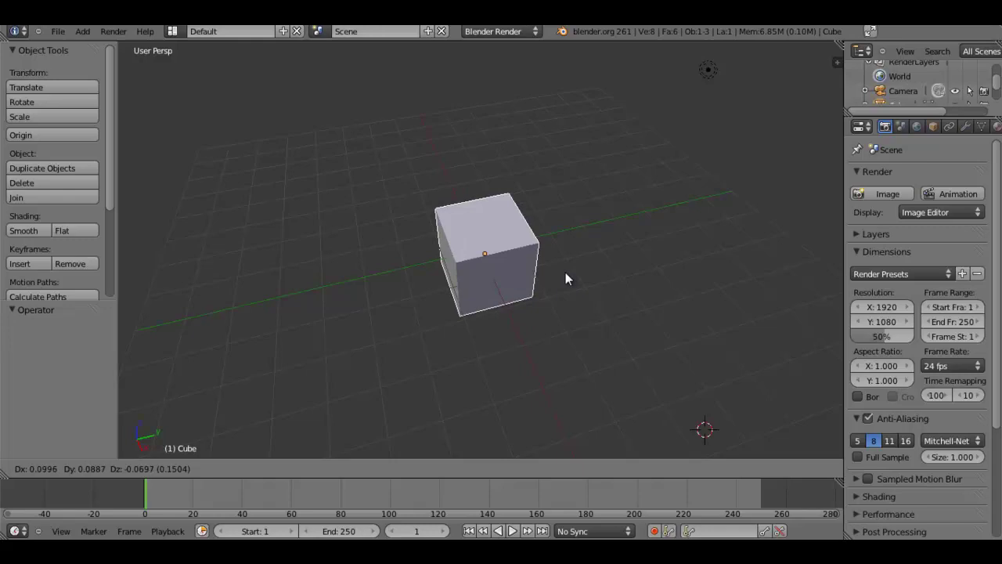
pyautogui.press('x')
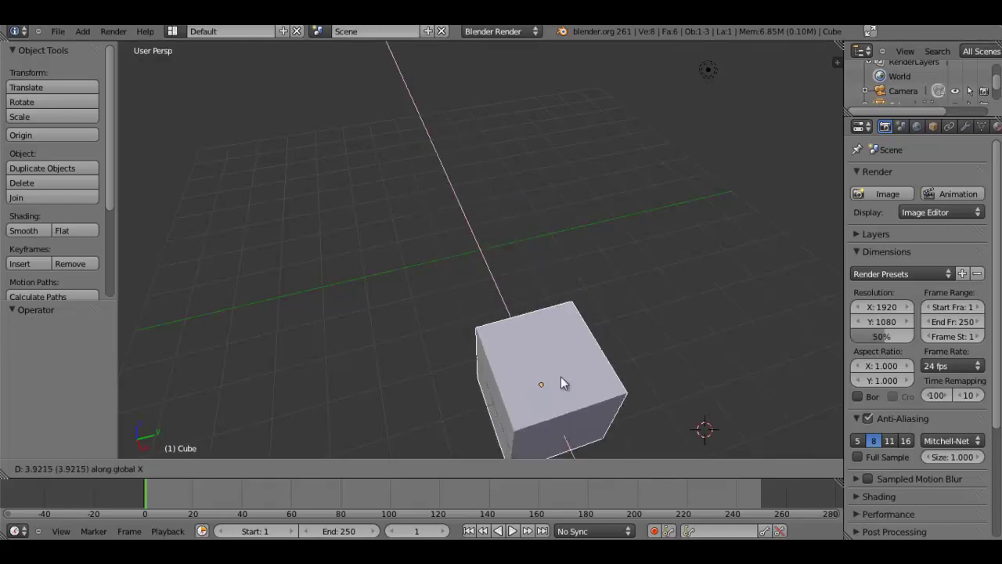
pyautogui.click(557, 325)
pyautogui.hotkey('ctrl', 'z')
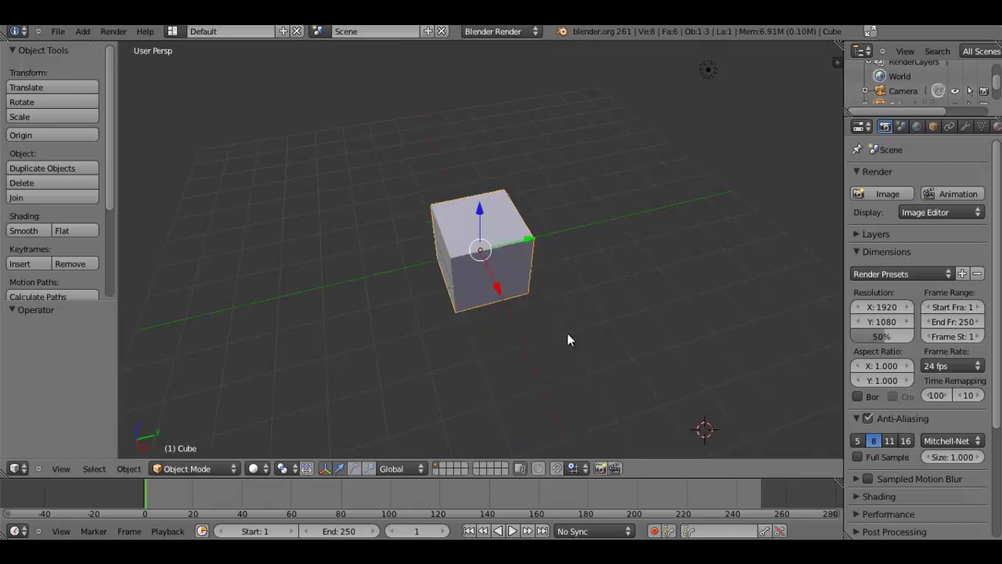
pyautogui.press('g')
pyautogui.press('y')
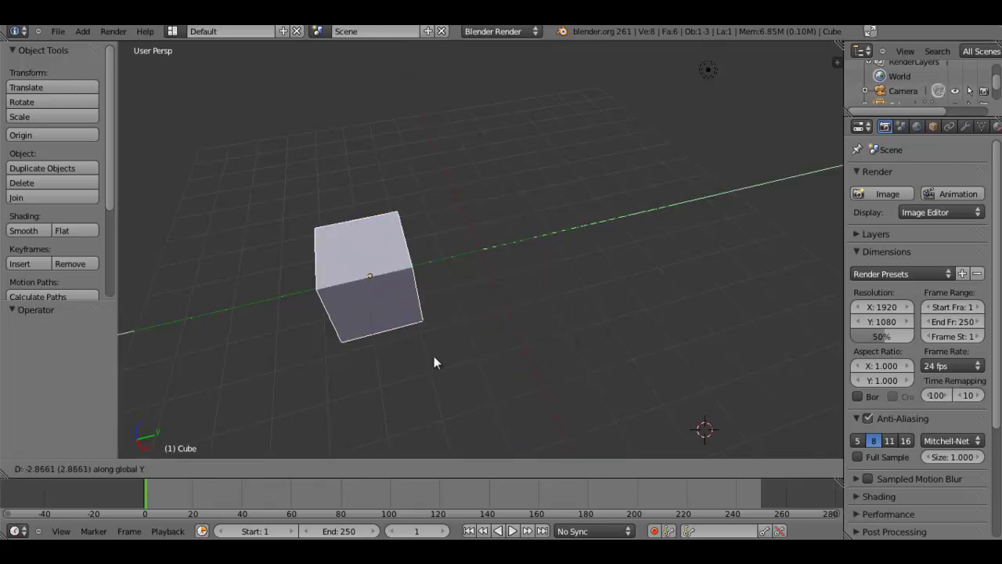
pyautogui.click(589, 348)
pyautogui.hotkey('ctrl', 'z')
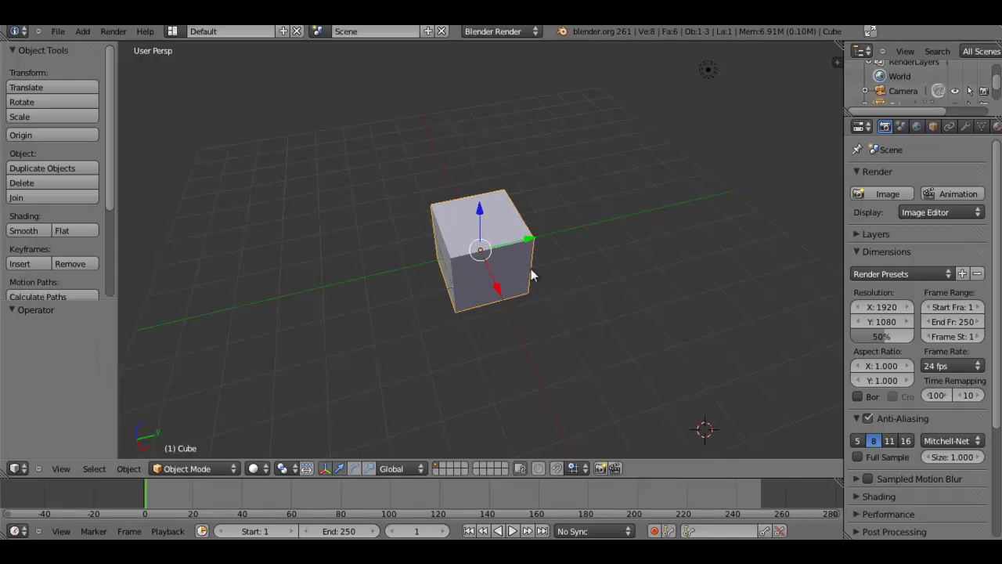
pyautogui.press('s')
pyautogui.press('x')
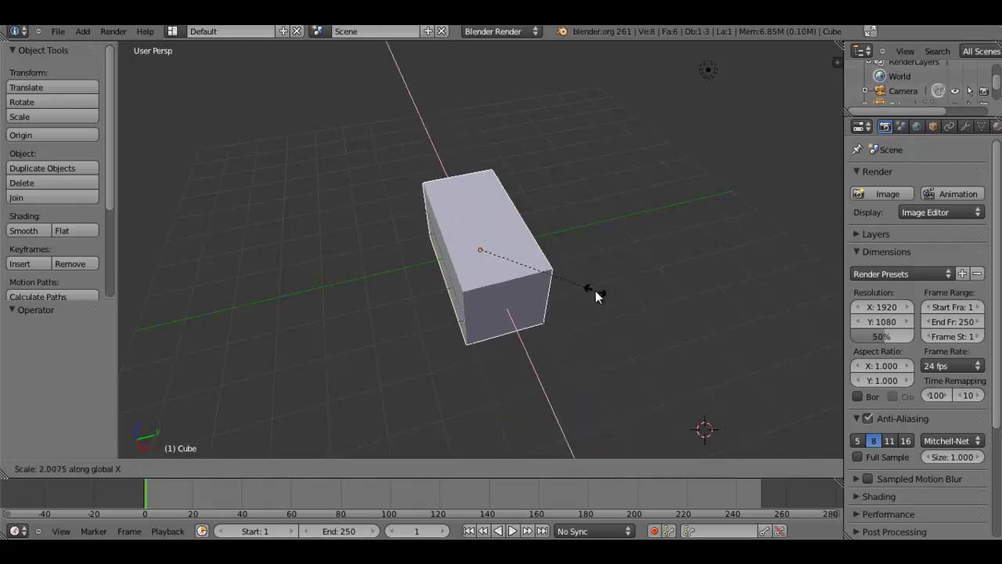
pyautogui.click(595, 291)
pyautogui.hotkey('ctrl', 'z')
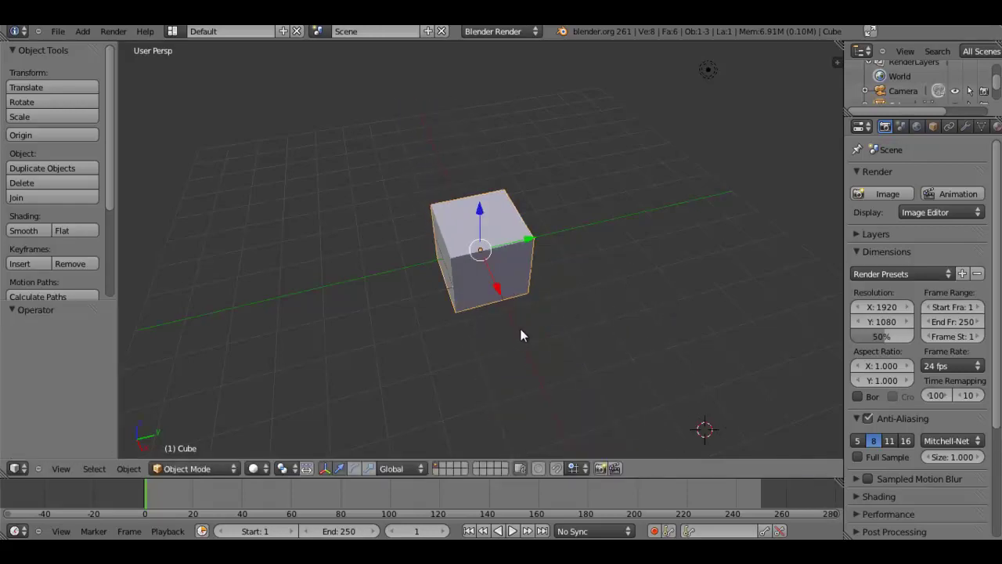
pyautogui.press('s')
pyautogui.press('x')
pyautogui.click(540, 340)
pyautogui.hotkey('ctrl', 'z')
pyautogui.press('r')
pyautogui.press('z')
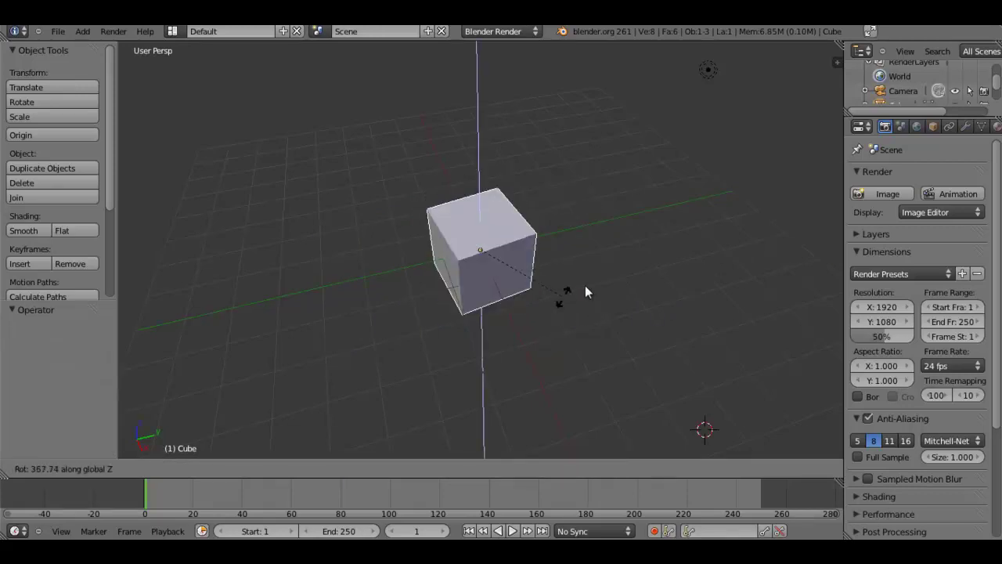
pyautogui.click(577, 237)
pyautogui.hotkey('ctrl', 'z')
pyautogui.press('r')
pyautogui.press('y')
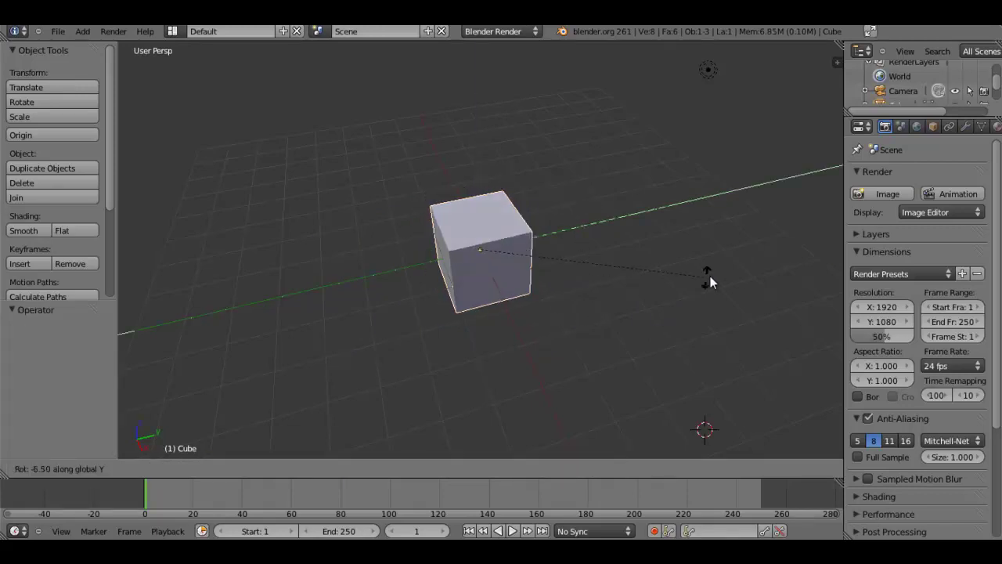
pyautogui.rightClick(566, 250)
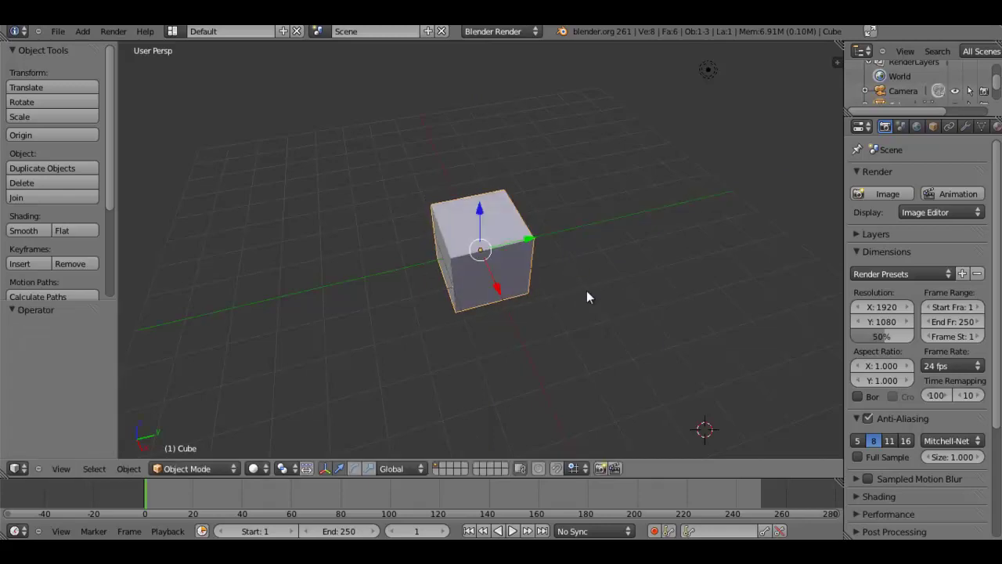
pyautogui.moveTo(687, 385); pyautogui.dragTo(629, 367, button='middle')
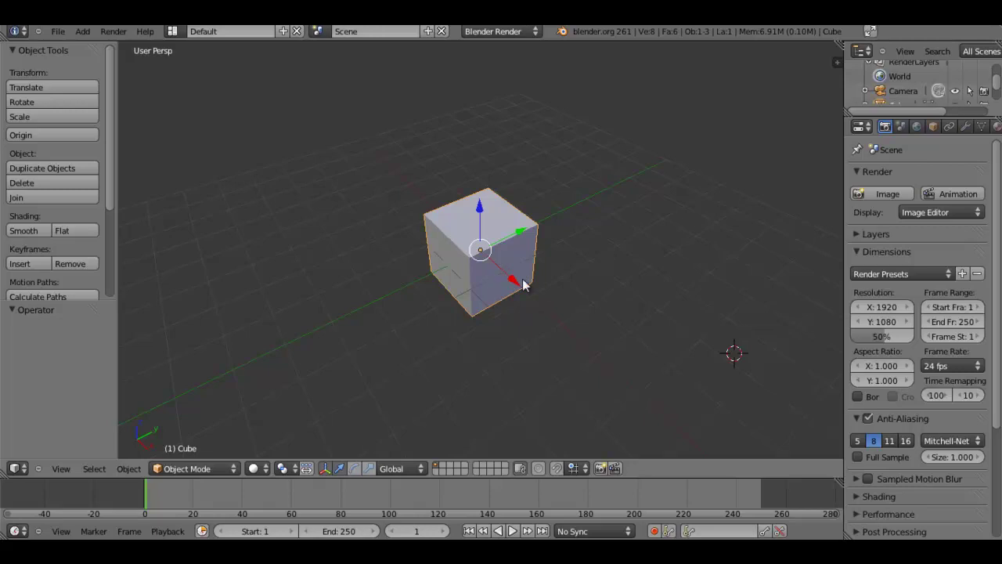
# - Delete the default cube with X, leaving only the empty grid
pyautogui.press('x')
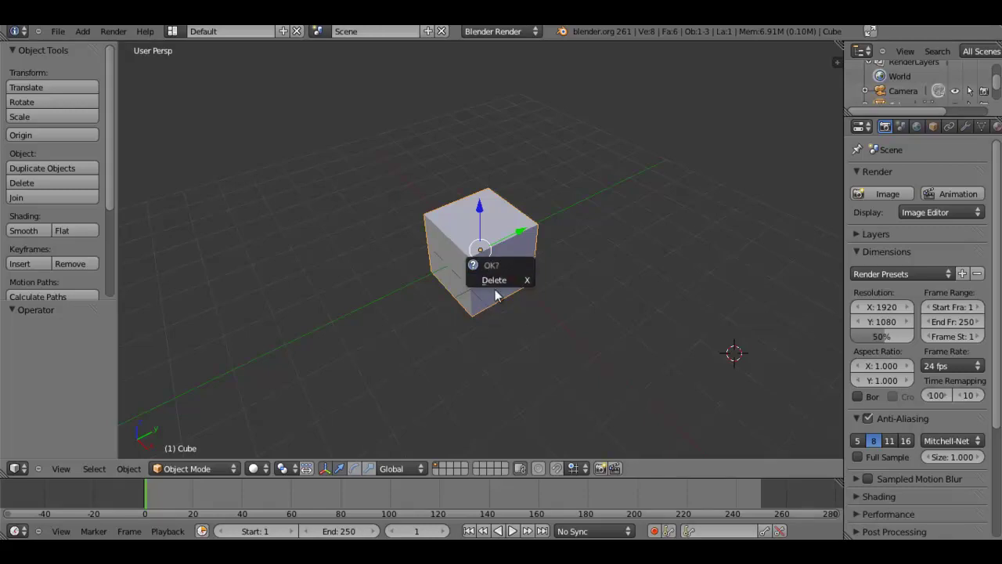
pyautogui.click(510, 289)
pyautogui.moveTo(481, 268); pyautogui.dragTo(457, 249, button='middle')
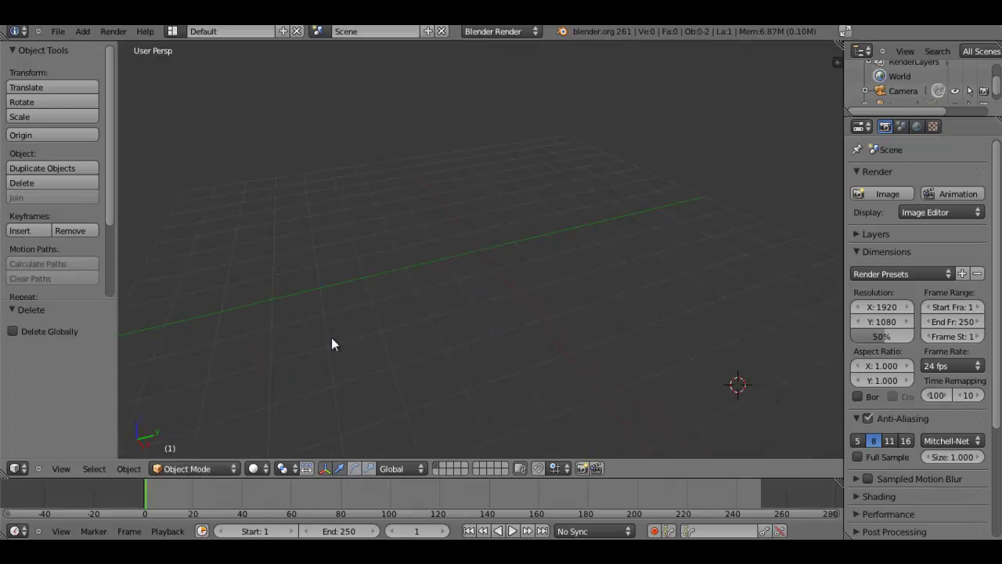
pyautogui.moveTo(488, 250); pyautogui.dragTo(730, 304, button='middle')
# - Snap the 3D cursor to the world origin with Snap > Cursor to Center
pyautogui.click(130, 473)
pyautogui.moveTo(202, 342)
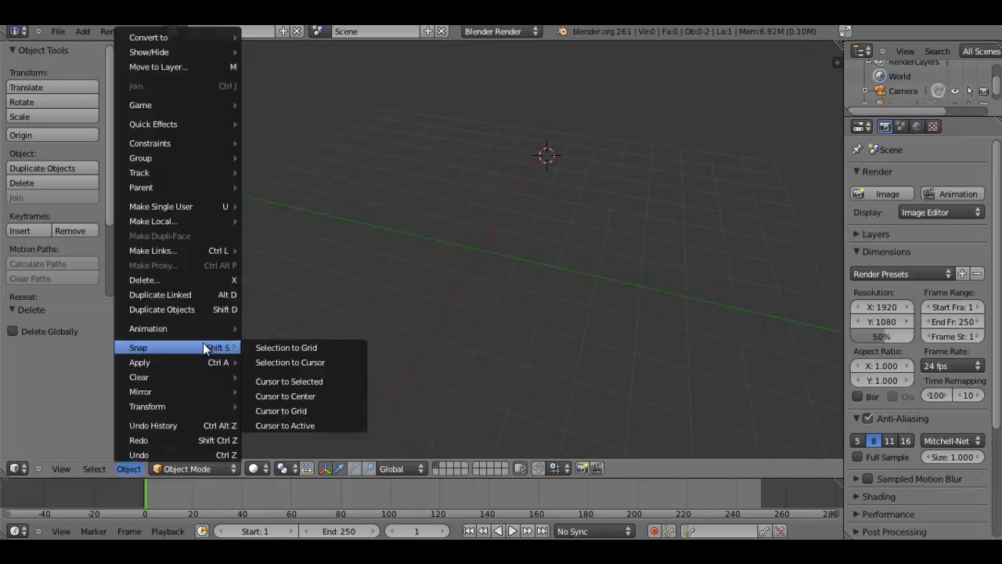
pyautogui.click(308, 396)
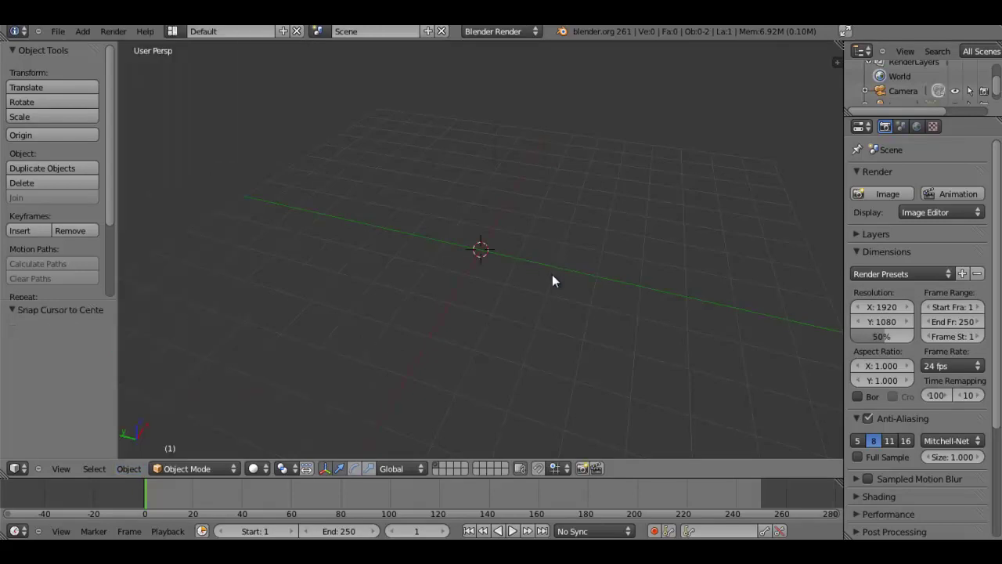
pyautogui.moveTo(551, 277); pyautogui.dragTo(493, 255, button='middle')
pyautogui.moveTo(527, 297)
pyautogui.mouseDown(button='middle')
pyautogui.moveTo(526, 251)
pyautogui.moveTo(530, 279)
pyautogui.mouseUp(button='middle')
# - Add a plane and move it along X, then to Y -5.996
pyautogui.hotkey('shift', 'a')
pyautogui.moveTo(522, 219)
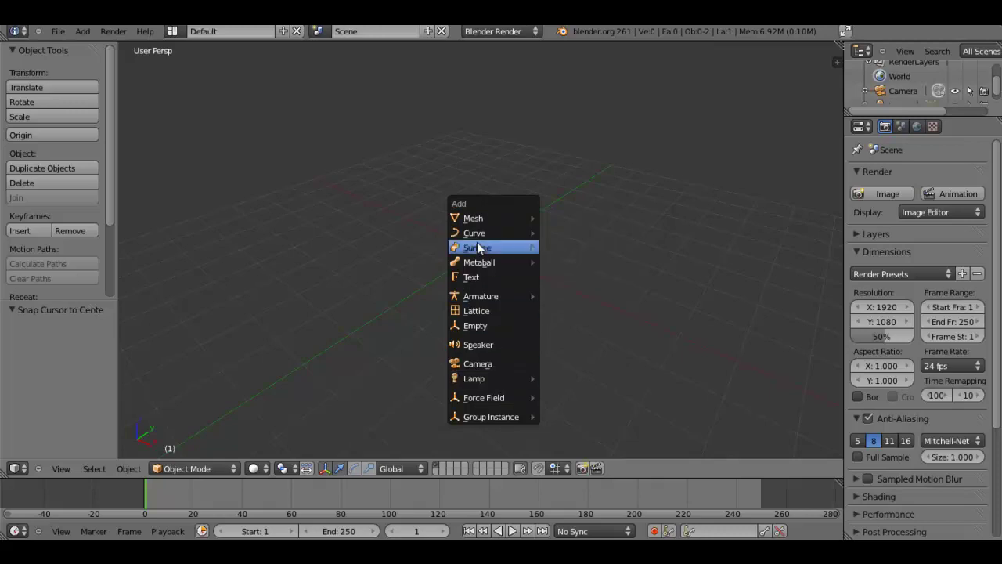
pyautogui.moveTo(478, 220)
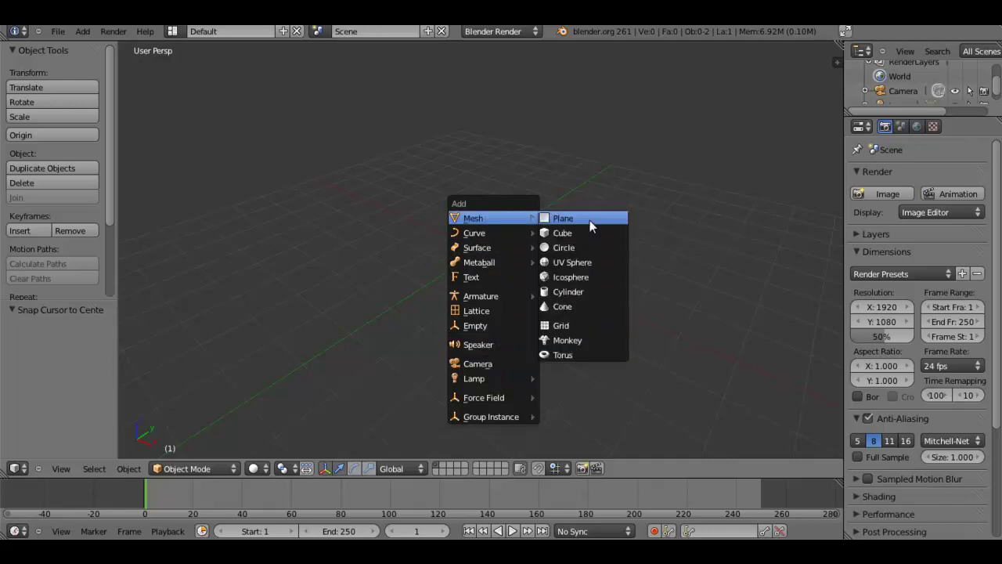
pyautogui.click(591, 219)
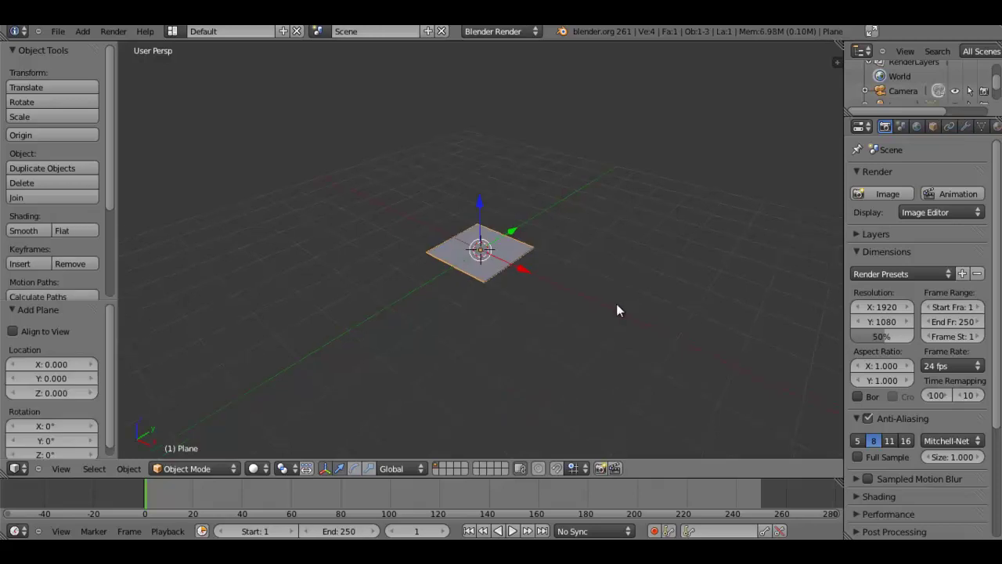
pyautogui.moveTo(508, 321); pyautogui.dragTo(415, 345, button='middle')
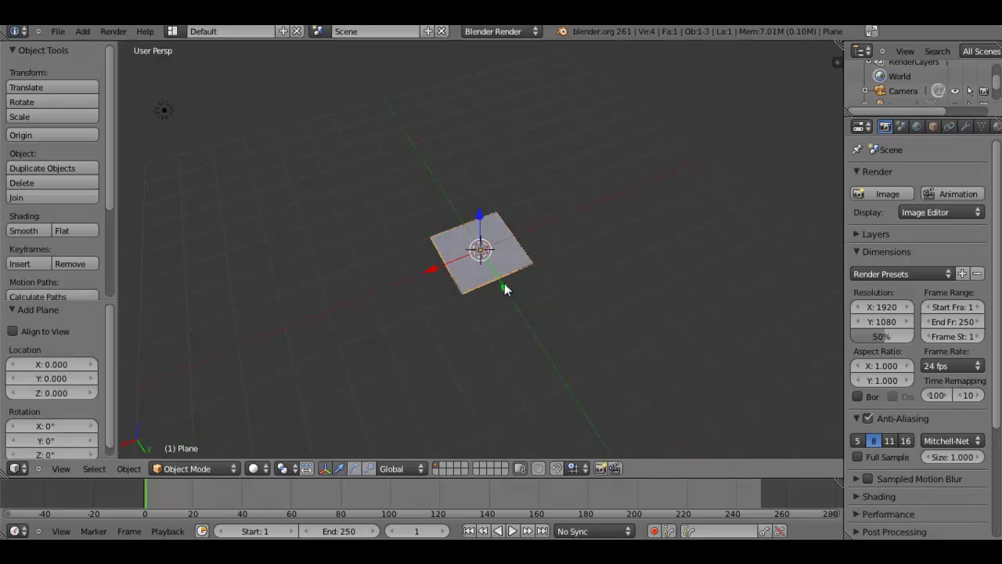
pyautogui.moveTo(513, 294); pyautogui.dragTo(544, 255, button='middle')
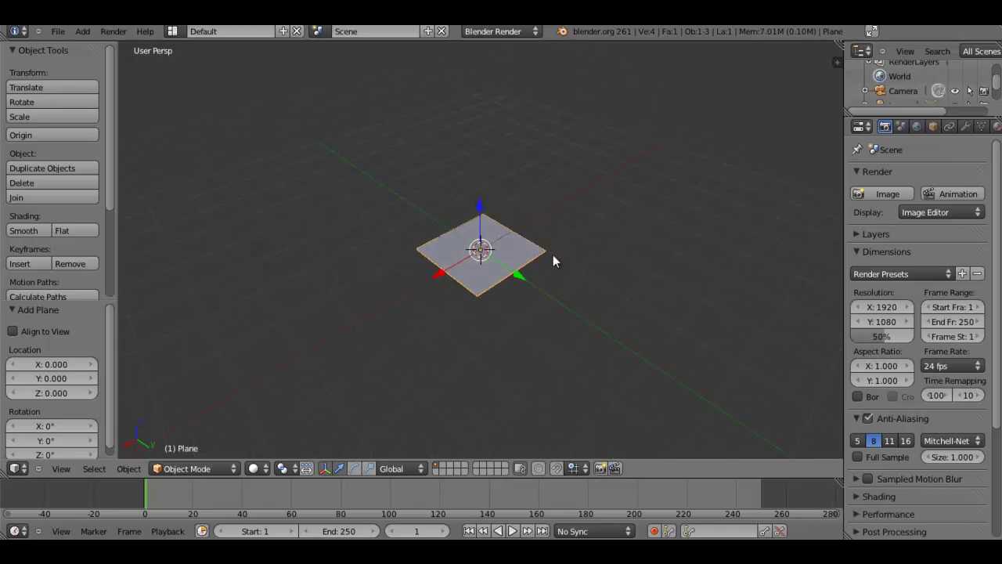
pyautogui.press('g')
pyautogui.press('x')
pyautogui.click(701, 174)
pyautogui.press('g')
pyautogui.press('y')
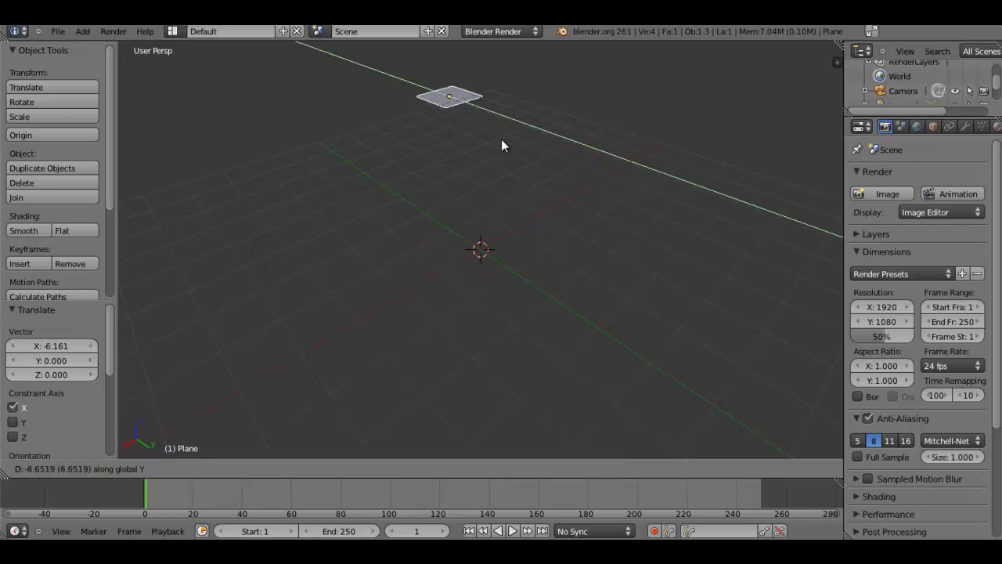
pyautogui.click(542, 186)
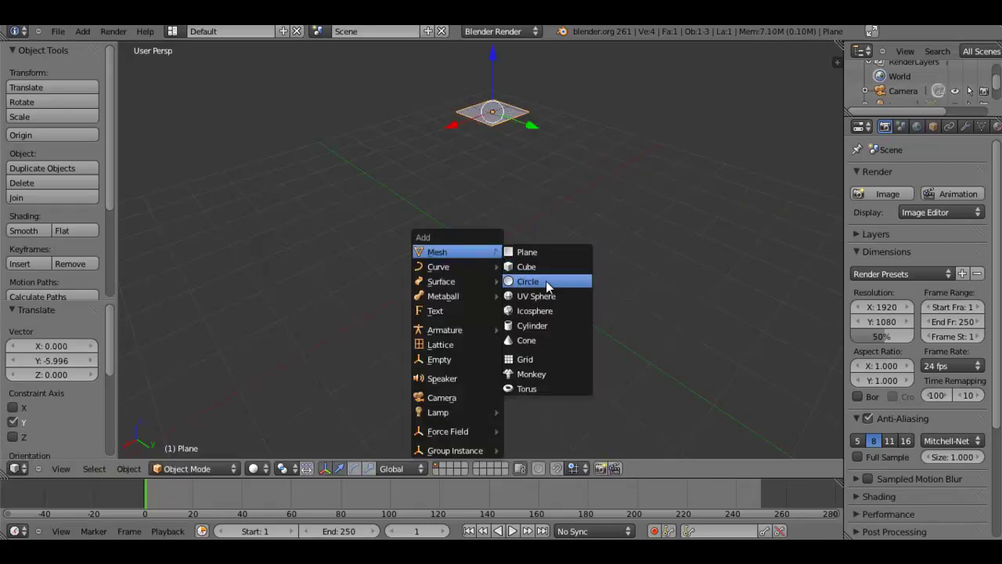
# - Add a circle and move it along X, then to Y -2.969
pyautogui.click(546, 280)
pyautogui.press('g')
pyautogui.press('x')
pyautogui.click(636, 229)
pyautogui.press('g')
pyautogui.press('y')
pyautogui.click(559, 189)
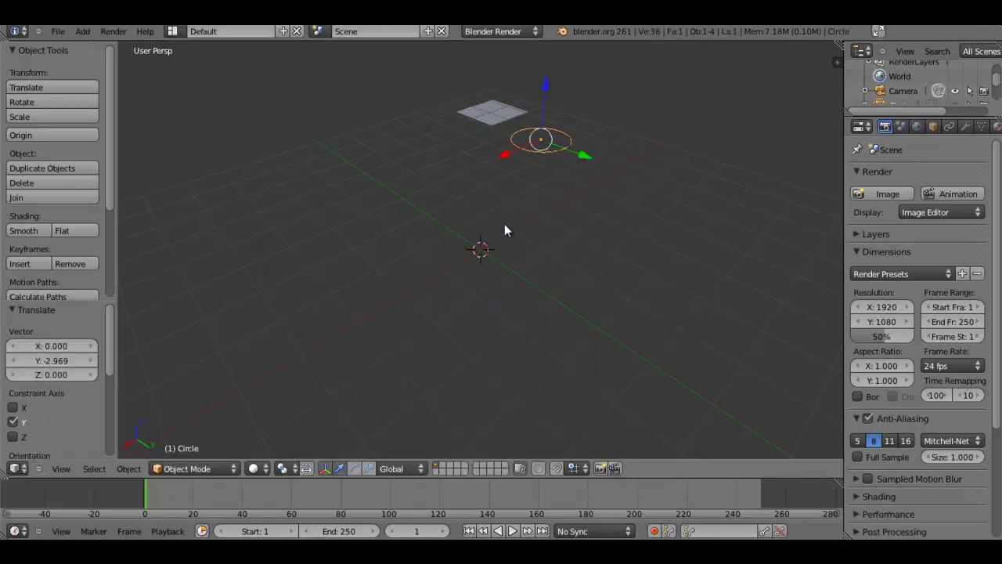
# - Add a UV sphere and move it to X -6.629
pyautogui.hotkey('shift', 'a')
pyautogui.moveTo(512, 225)
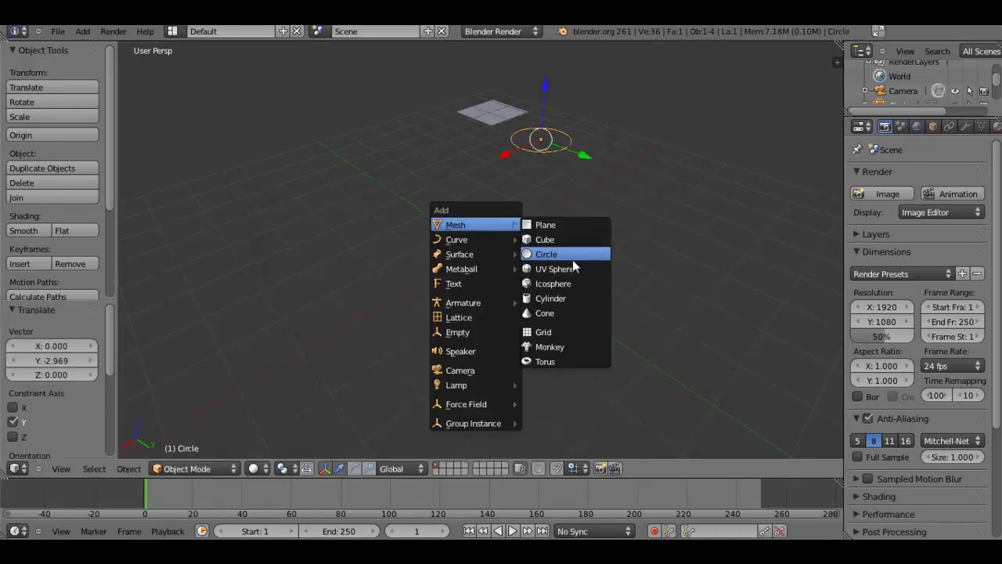
pyautogui.click(573, 267)
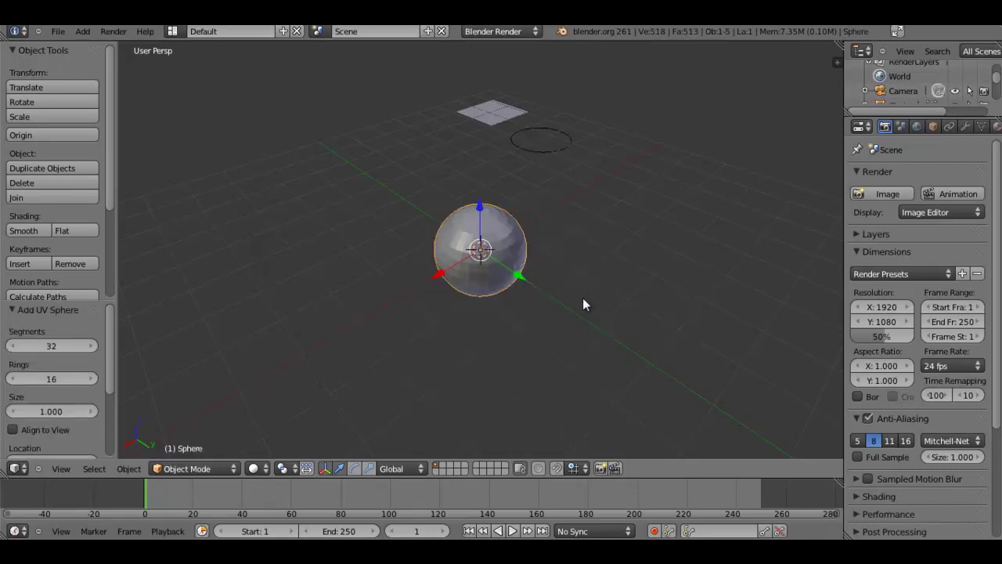
pyautogui.moveTo(550, 303); pyautogui.dragTo(525, 304, button='middle')
pyautogui.press('g')
pyautogui.press('x')
pyautogui.click(733, 237)
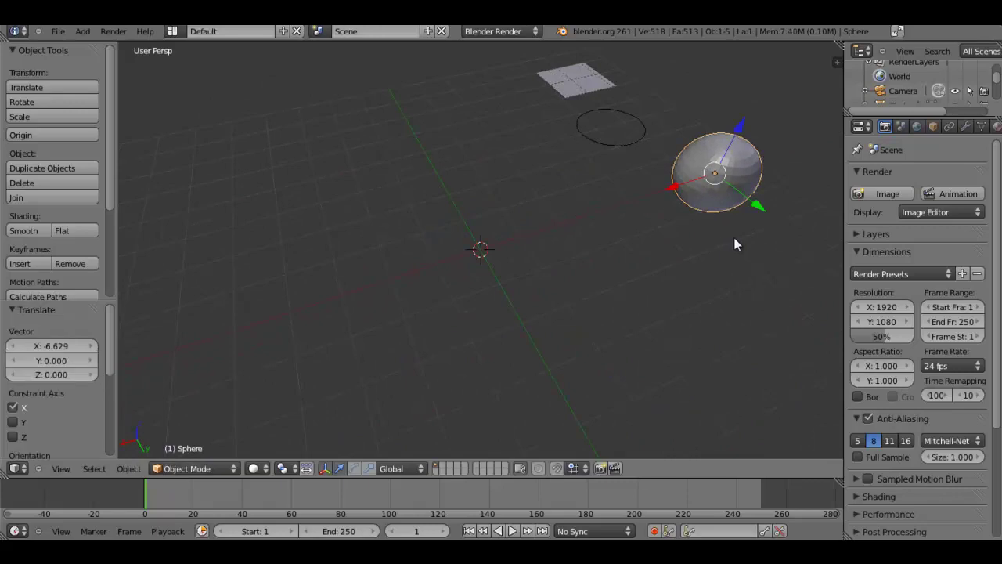
# - Add an icosphere and move it to X -6.806
pyautogui.hotkey('shift', 'a')
pyautogui.moveTo(711, 228)
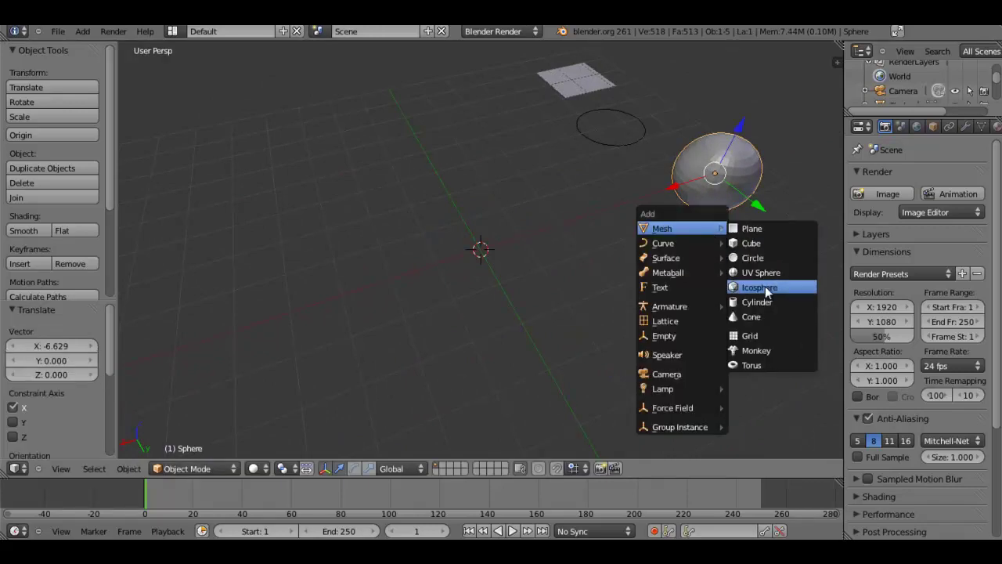
pyautogui.click(764, 287)
pyautogui.moveTo(581, 283); pyautogui.dragTo(666, 276, button='middle')
pyautogui.press('g')
pyautogui.press('y')
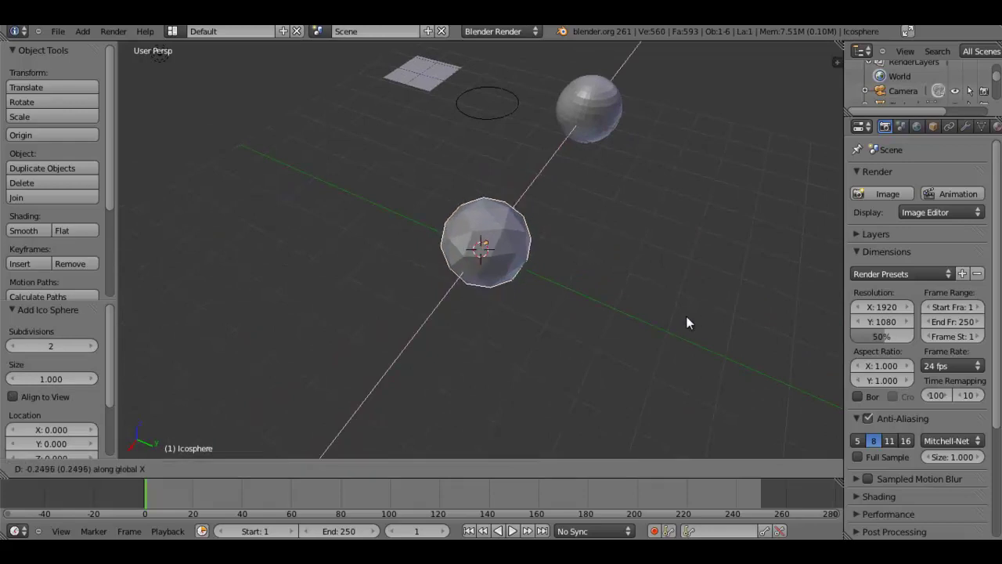
pyautogui.press('x')
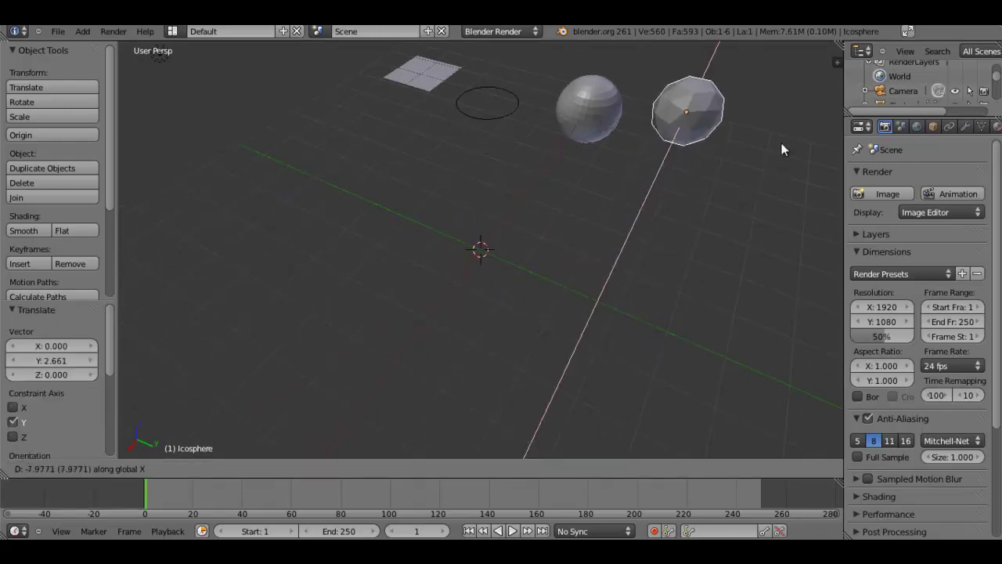
pyautogui.click(739, 180)
# - Add a cylinder and place it at X -7.333 beside the spheres
pyautogui.hotkey('shift', 'a')
pyautogui.moveTo(491, 238)
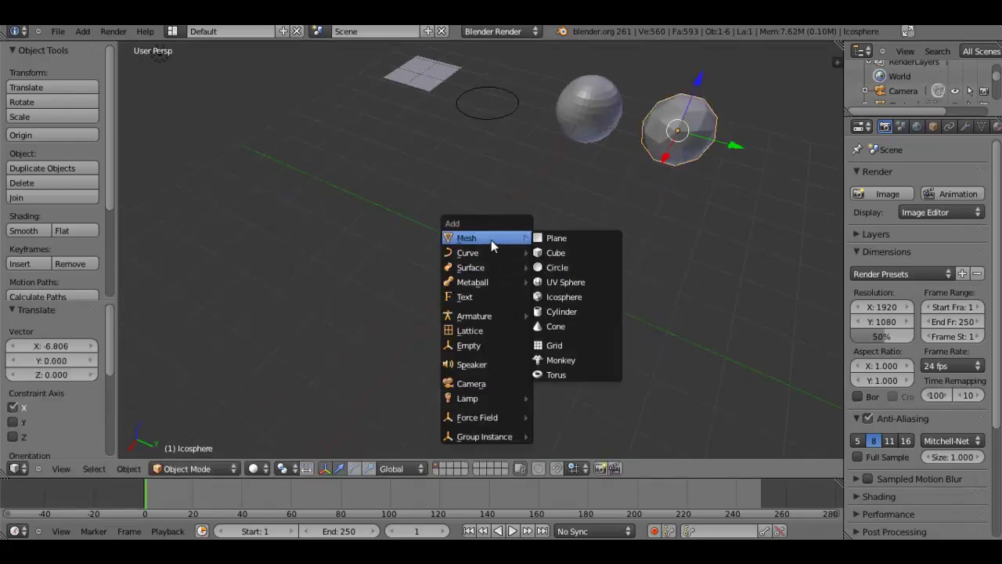
pyautogui.click(577, 313)
pyautogui.moveTo(577, 313); pyautogui.dragTo(533, 300, button='middle')
pyautogui.scroll(-2, 531, 299)
pyautogui.press('g')
pyautogui.press('x')
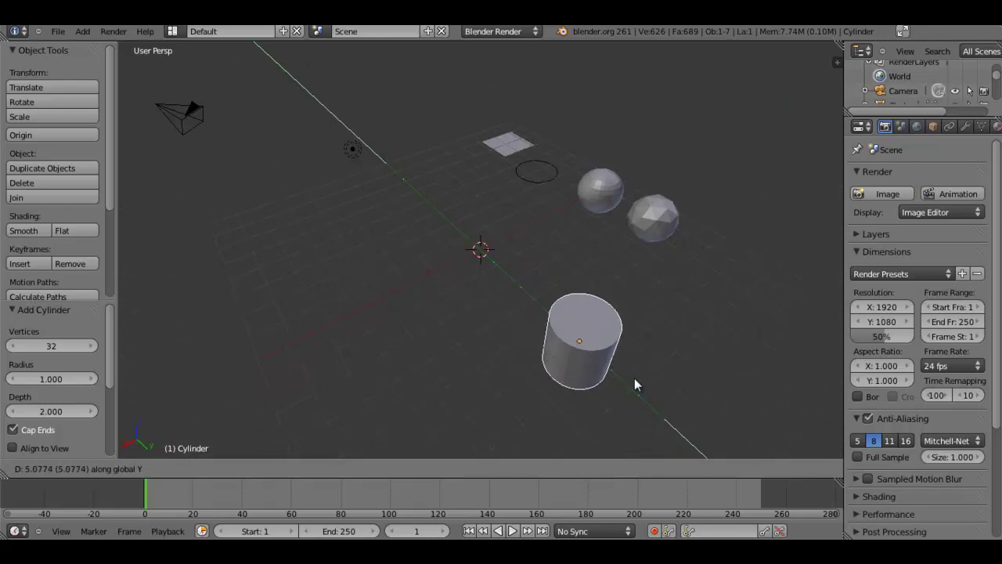
pyautogui.click(633, 379)
pyautogui.press('g')
pyautogui.press('x')
pyautogui.click(765, 321)
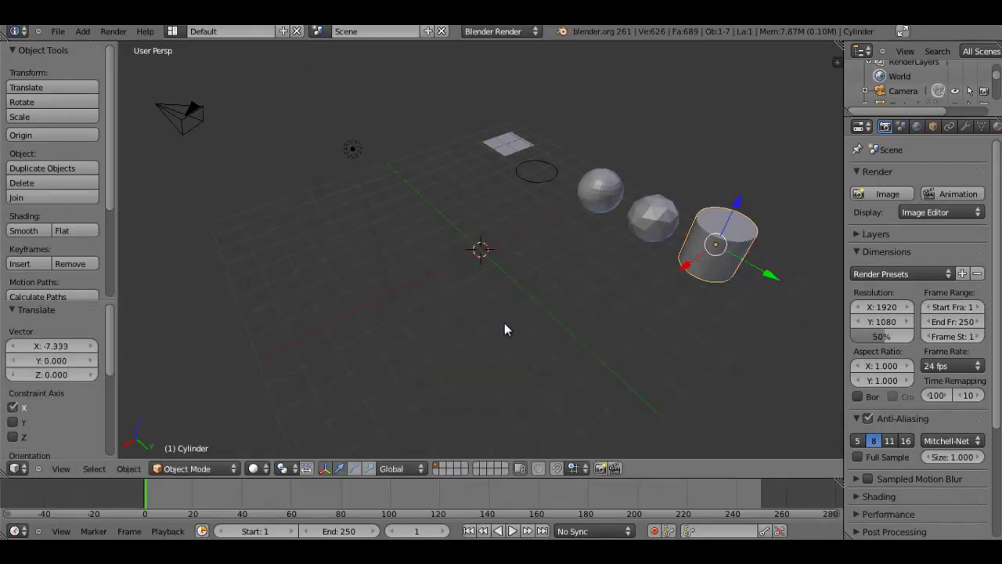
# - Add a cone, raise it to Z 1.469, and shift it to X -2.878
pyautogui.hotkey('shift', 'a')
pyautogui.moveTo(488, 326)
pyautogui.click(552, 413)
pyautogui.moveTo(550, 321); pyautogui.dragTo(530, 351, button='middle')
pyautogui.press('g')
pyautogui.press('z')
pyautogui.click(623, 301)
pyautogui.press('g')
pyautogui.press('x')
pyautogui.press('y')
pyautogui.click(545, 213)
pyautogui.press('g')
pyautogui.press('x')
pyautogui.click(653, 207)
pyautogui.hotkey('shift', 'a')
pyautogui.moveTo(593, 181)
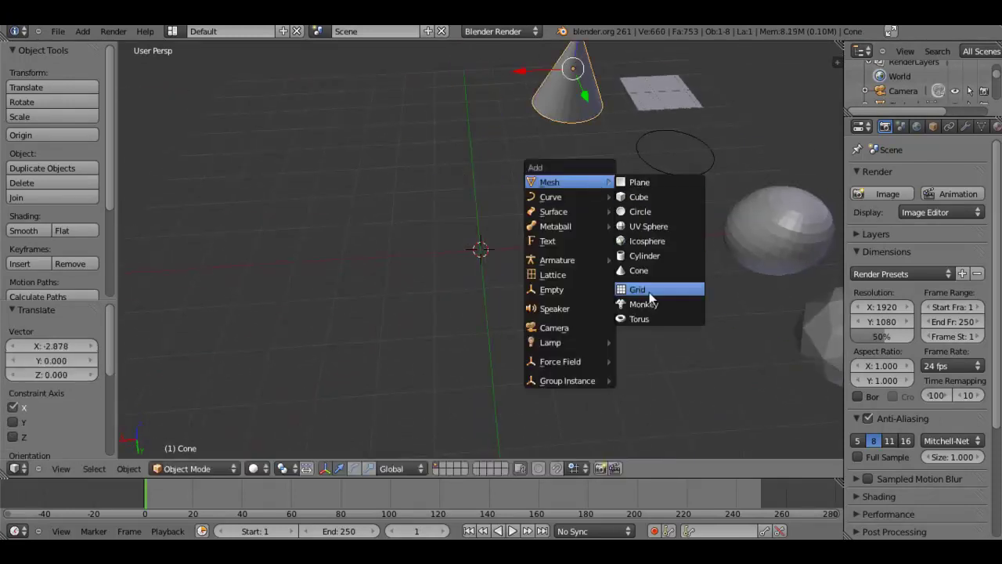
pyautogui.click(649, 288)
pyautogui.moveTo(577, 300); pyautogui.dragTo(675, 286, button='middle')
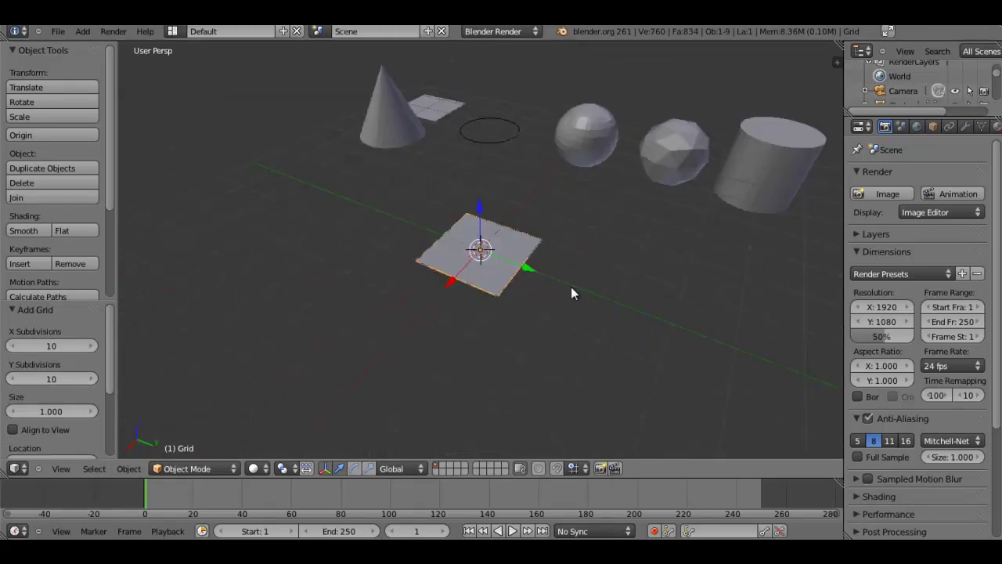
pyautogui.press('x')
pyautogui.click(532, 286)
pyautogui.hotkey('shift', 'a')
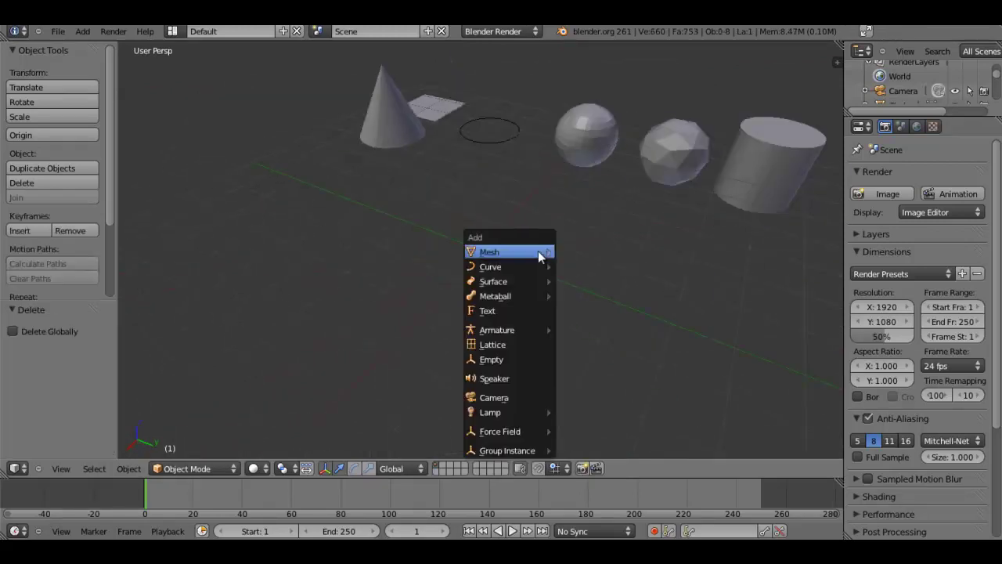
pyautogui.moveTo(538, 256)
pyautogui.click(611, 374)
pyautogui.moveTo(568, 329); pyautogui.dragTo(650, 302, button='middle')
pyautogui.moveTo(582, 316); pyautogui.dragTo(447, 251, button='middle')
pyautogui.press('x')
pyautogui.click(419, 247)
pyautogui.hotkey('shift', 'a')
pyautogui.moveTo(465, 228)
pyautogui.click(504, 364)
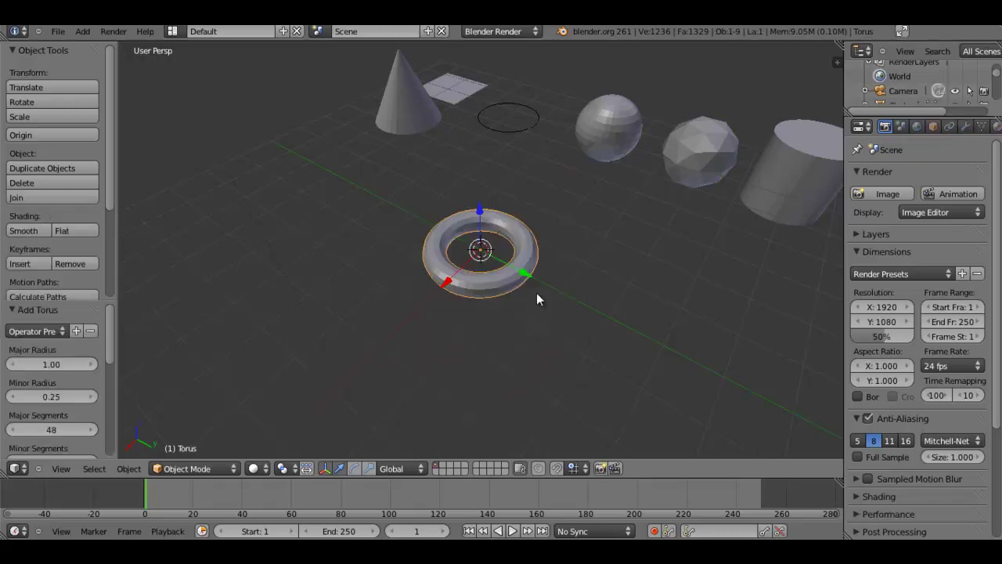
pyautogui.moveTo(537, 300); pyautogui.dragTo(556, 285, button='middle')
pyautogui.press('g')
pyautogui.press('y')
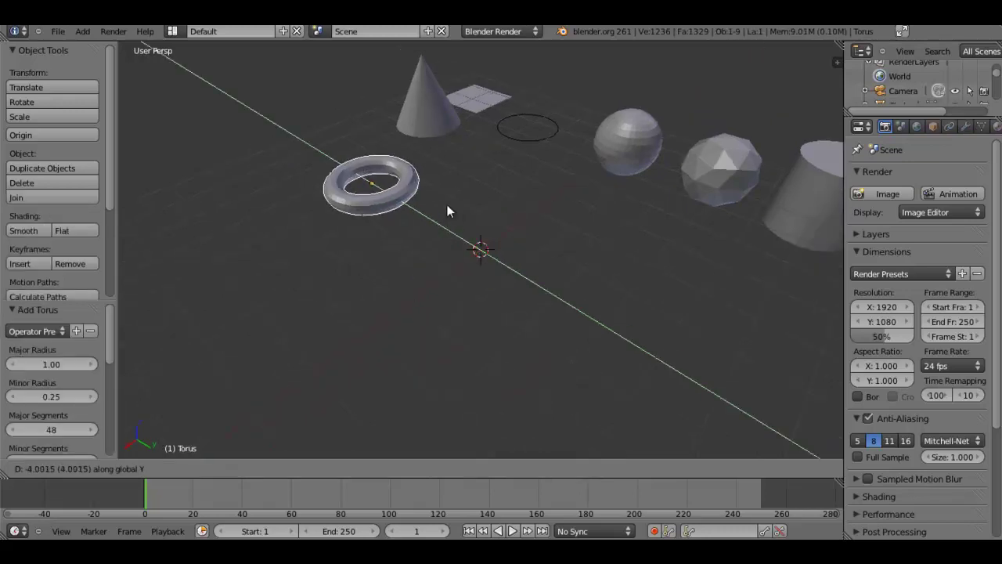
pyautogui.click(417, 166)
pyautogui.moveTo(524, 256); pyautogui.dragTo(519, 278, button='middle')
pyautogui.hotkey('shift', 'a')
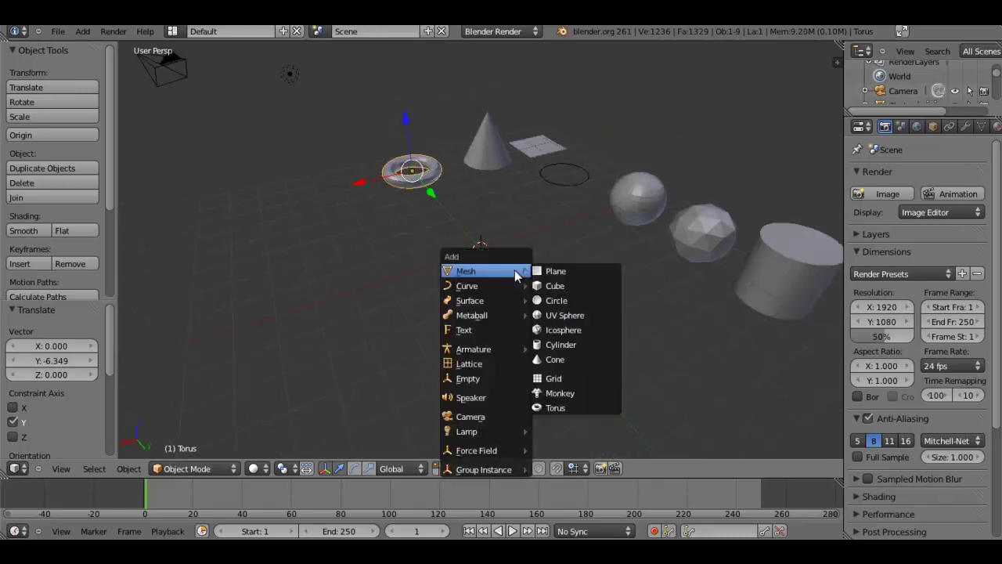
pyautogui.moveTo(517, 291)
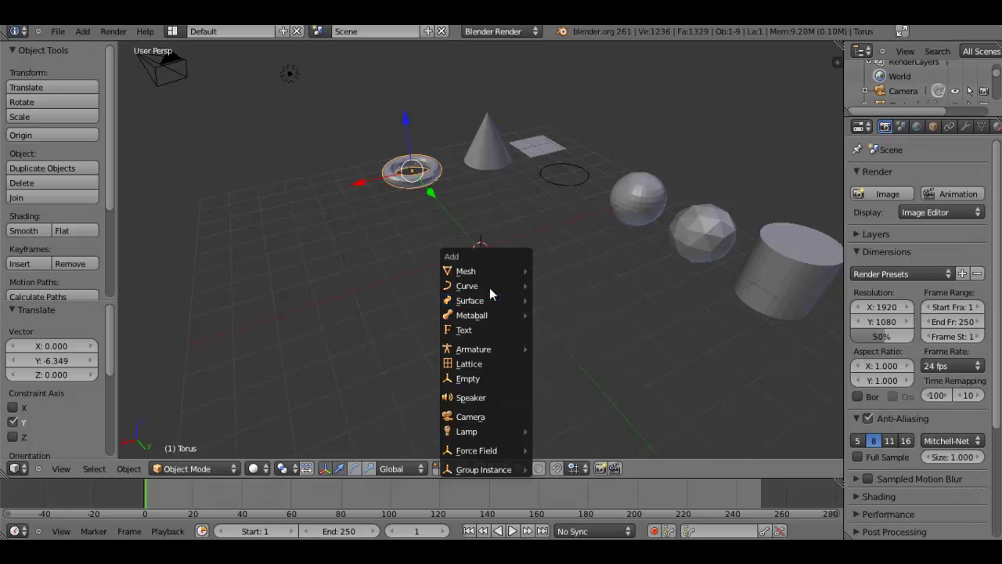
# - Use File > New to reload the default cube, camera and lamp
pyautogui.moveTo(488, 285)
pyautogui.moveTo(613, 272); pyautogui.dragTo(218, 153, button='middle')
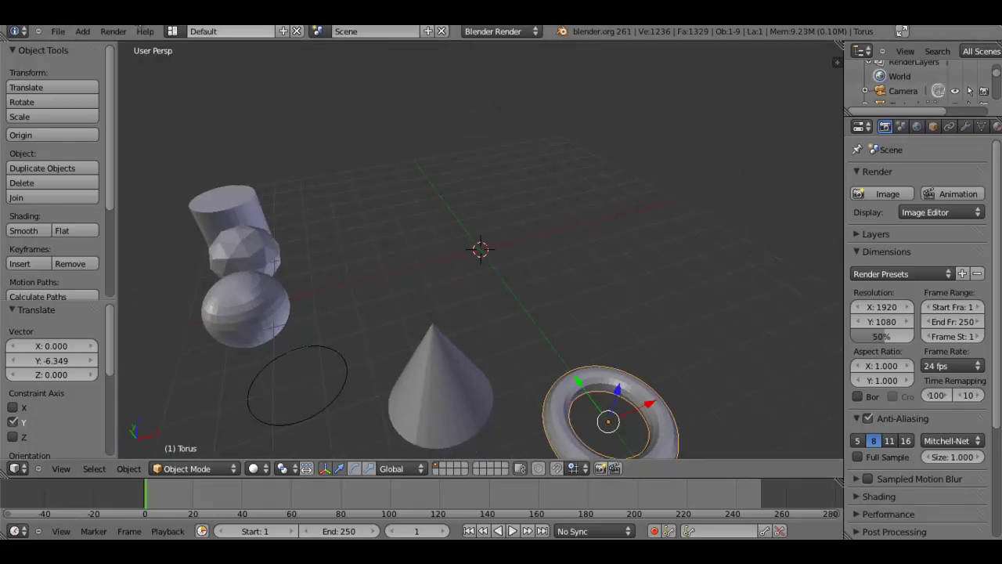
pyautogui.click(63, 33)
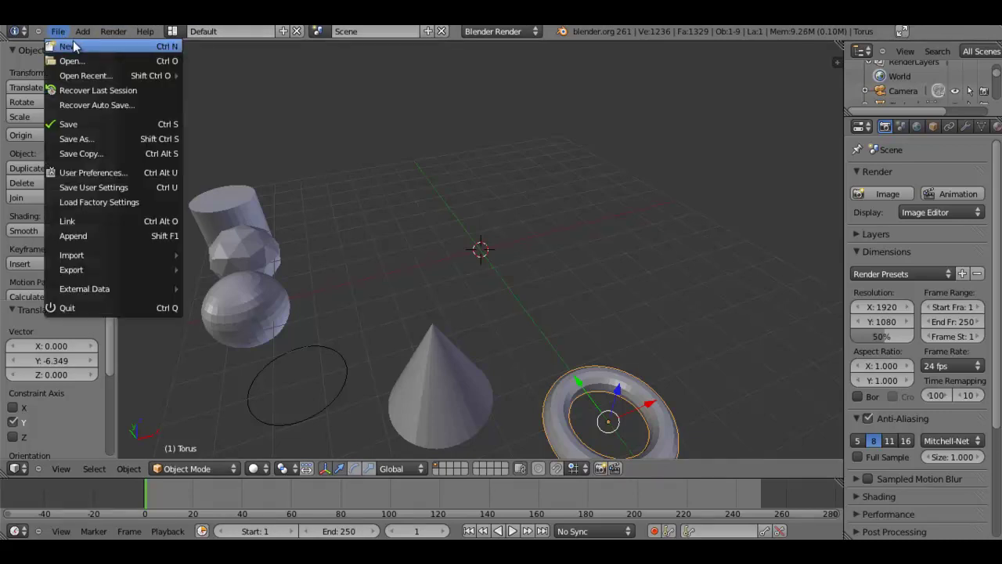
pyautogui.click(75, 47)
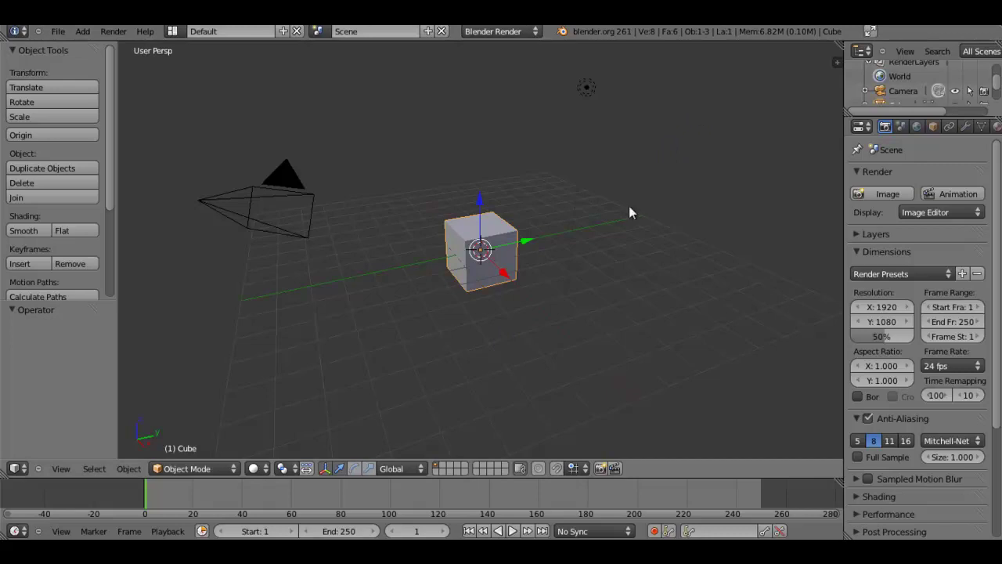
# - Delete the default cube from the fresh scene
pyautogui.moveTo(532, 238); pyautogui.dragTo(538, 310, button='middle')
pyautogui.scroll(3, 537, 301)
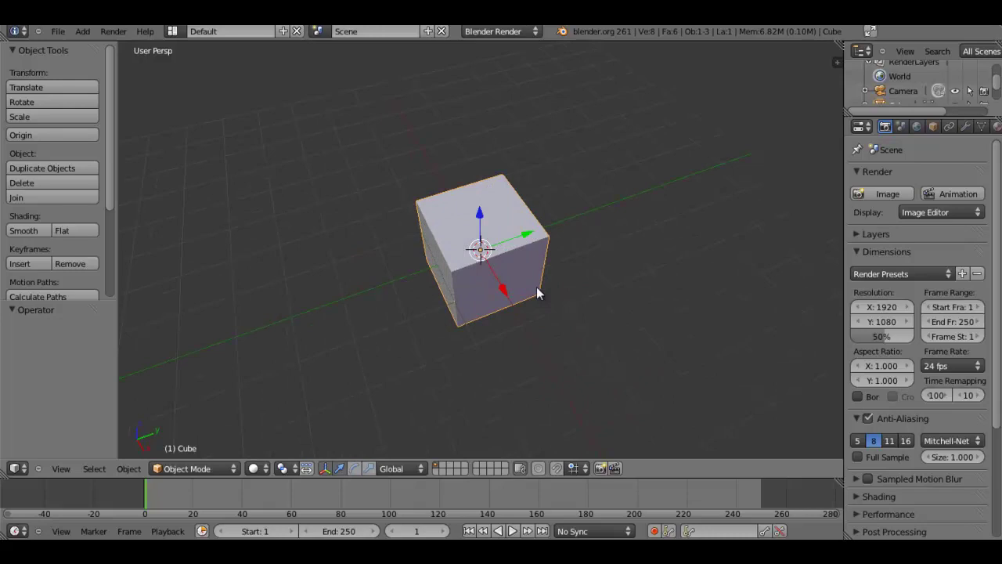
pyautogui.scroll(-4, 536, 287)
pyautogui.moveTo(600, 208); pyautogui.dragTo(425, 222, button='middle')
pyautogui.press('x')
pyautogui.click(514, 227)
# - Add a torus and scale it up to about 6.574
pyautogui.hotkey('shift', 'a')
pyautogui.moveTo(514, 228)
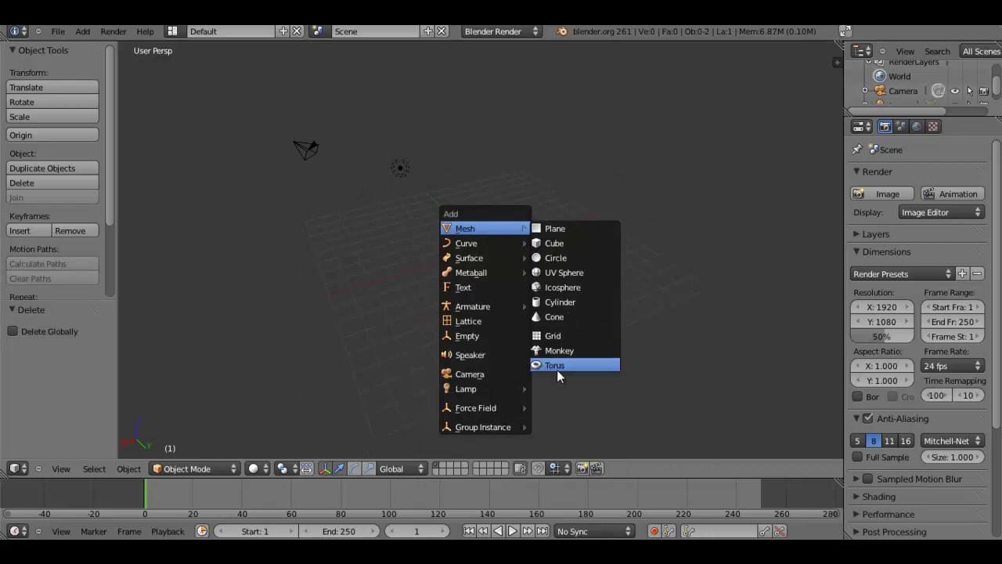
pyautogui.click(555, 368)
pyautogui.press('s')
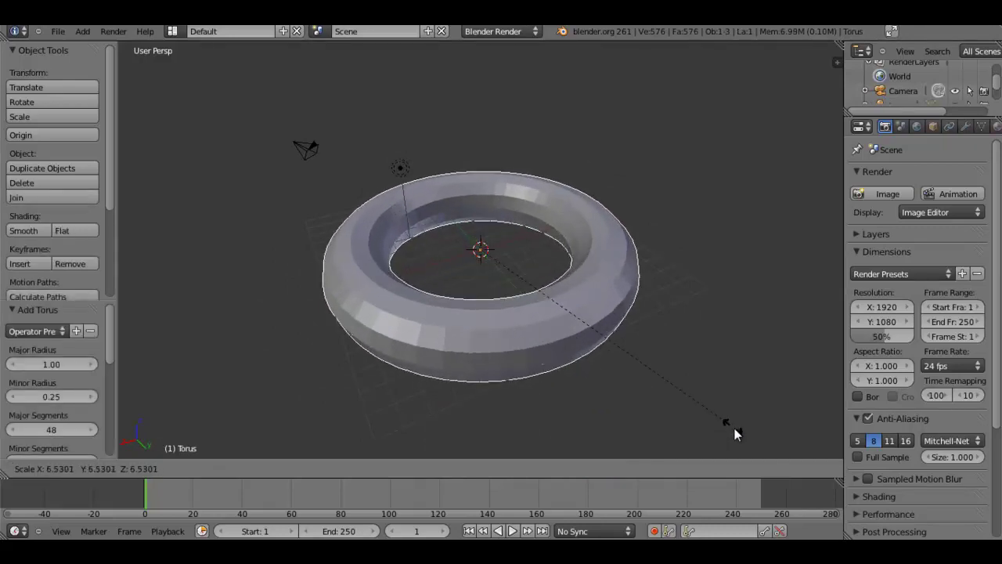
pyautogui.click(735, 429)
pyautogui.moveTo(522, 319); pyautogui.dragTo(692, 330, button='middle')
pyautogui.moveTo(550, 262); pyautogui.dragTo(517, 229, button='middle')
# - Select the lamp, then the camera
pyautogui.rightClick(489, 186)
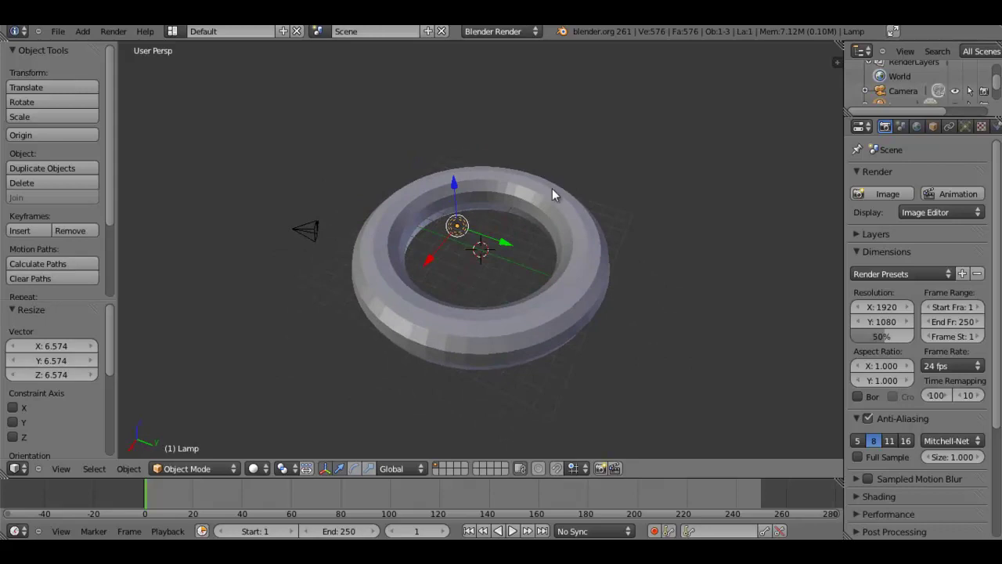
pyautogui.rightClick(307, 230)
pyautogui.moveTo(497, 286); pyautogui.dragTo(300, 286, button='middle')
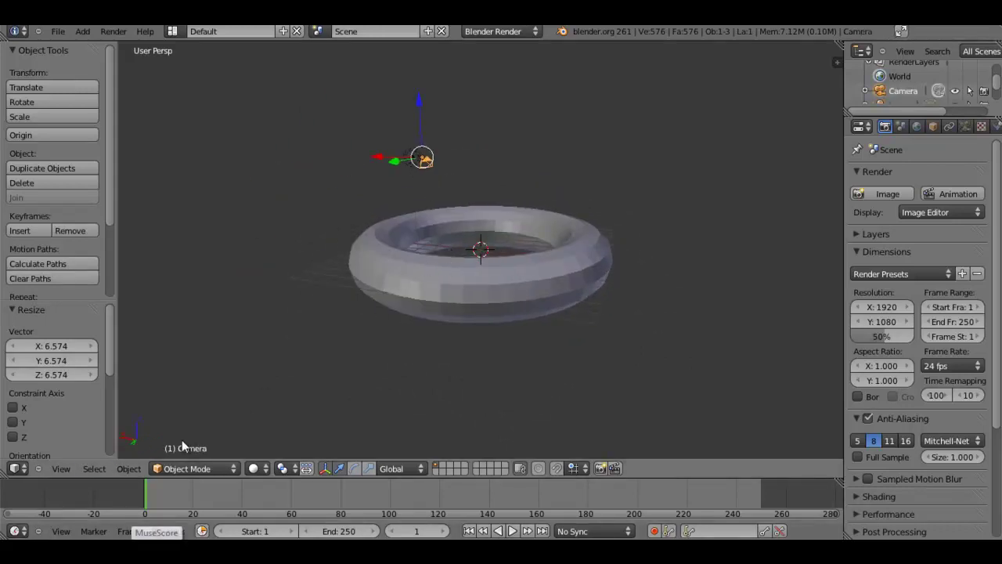
# - Preview the scene through the camera, then return to the free view with Numpad 0
pyautogui.click(62, 469)
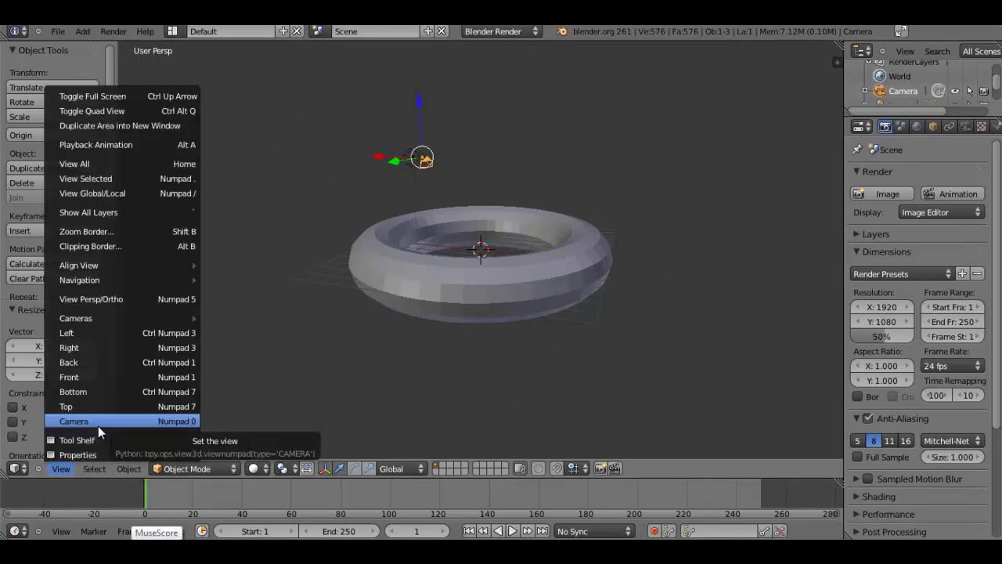
pyautogui.click(193, 422)
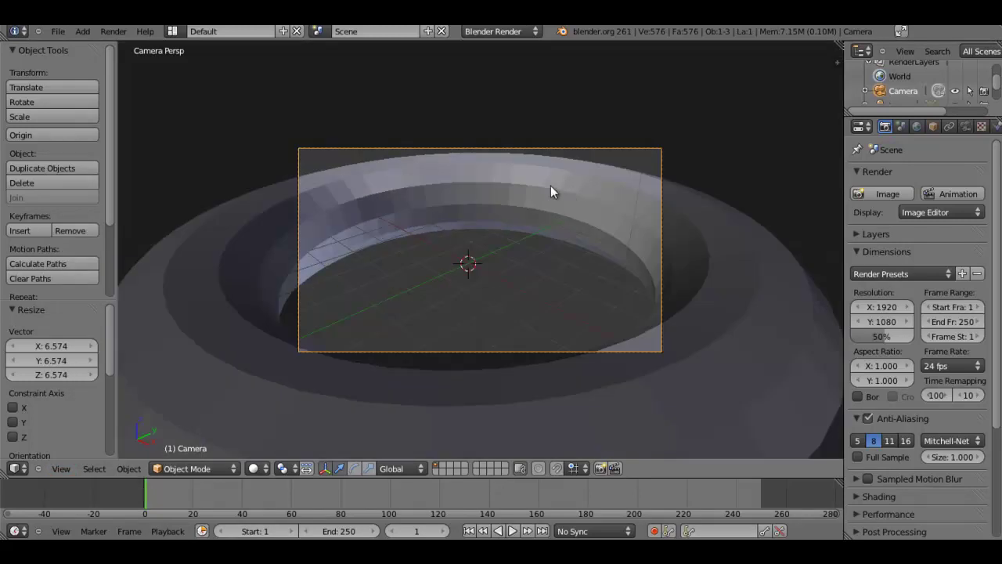
pyautogui.press('KP_0')
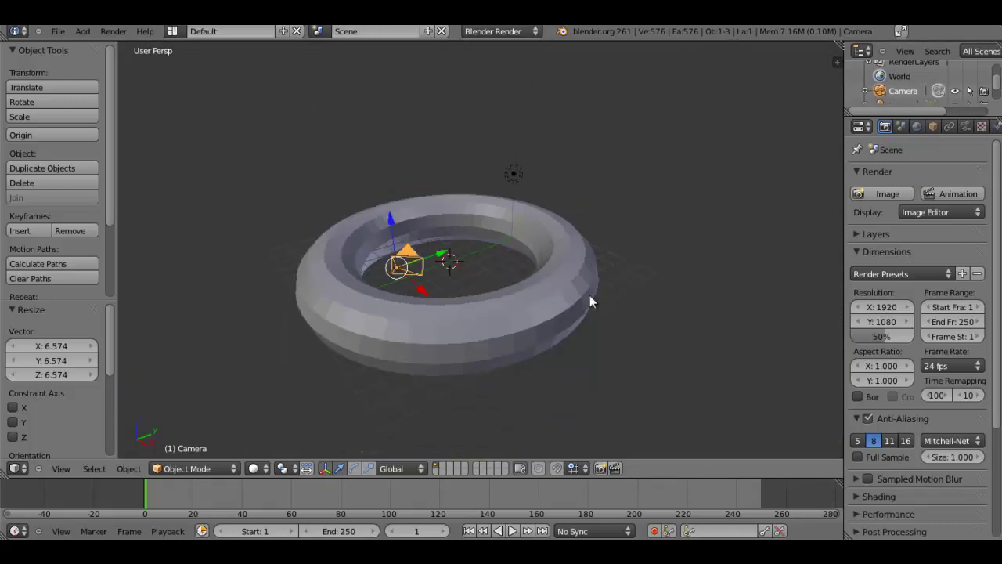
# - Scale the camera up to about 2.098
pyautogui.press('g')
pyautogui.press('x')
pyautogui.press('Escape')
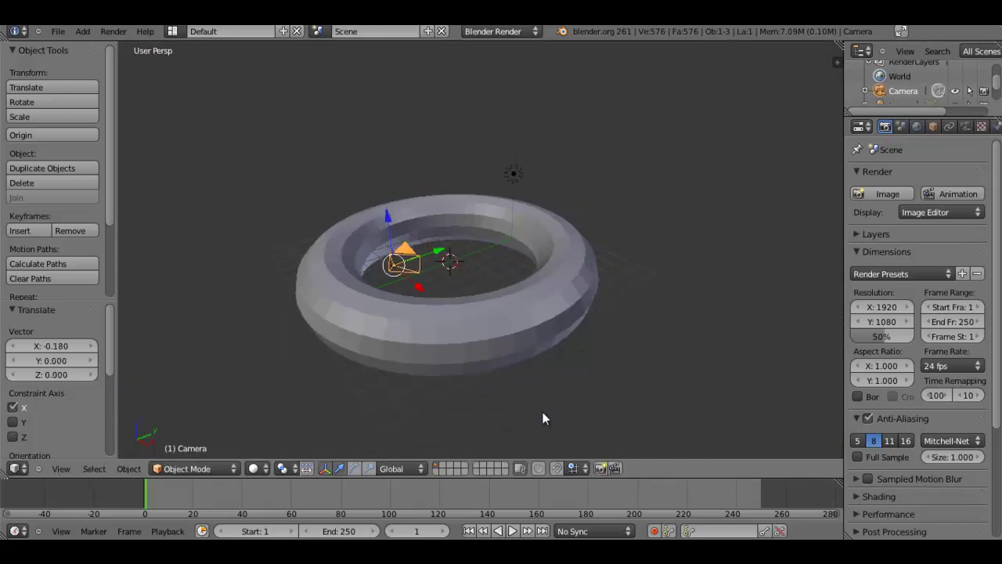
pyautogui.press('s')
pyautogui.press('Escape')
pyautogui.press('s')
pyautogui.click(704, 338)
pyautogui.moveTo(704, 338)
pyautogui.mouseDown(button='middle')
pyautogui.moveTo(619, 348)
pyautogui.moveTo(664, 363)
pyautogui.moveTo(710, 356)
pyautogui.mouseUp(button='middle')
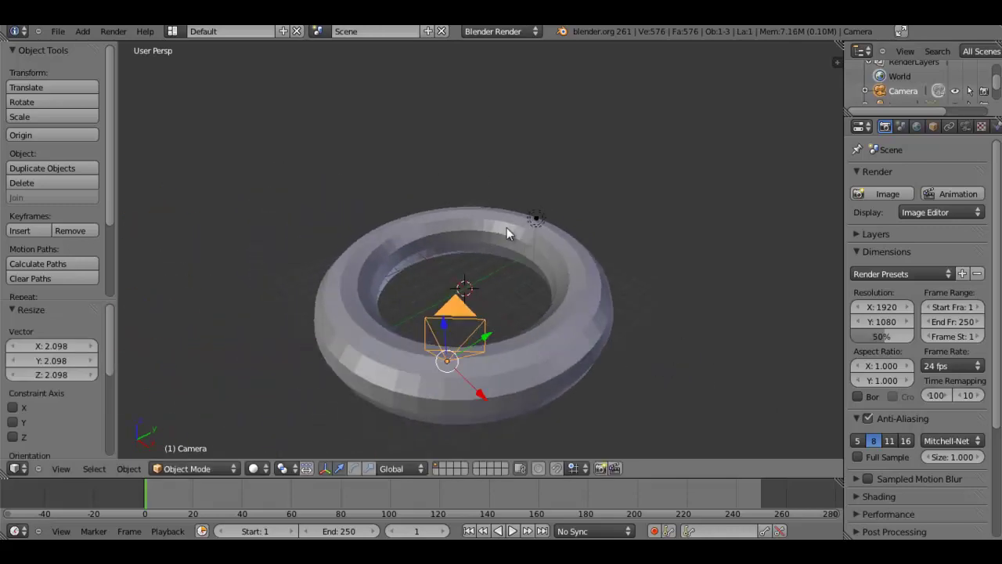
# - Save the scene as TEST.blend in the Desktop > Youtube folder
pyautogui.click(59, 32)
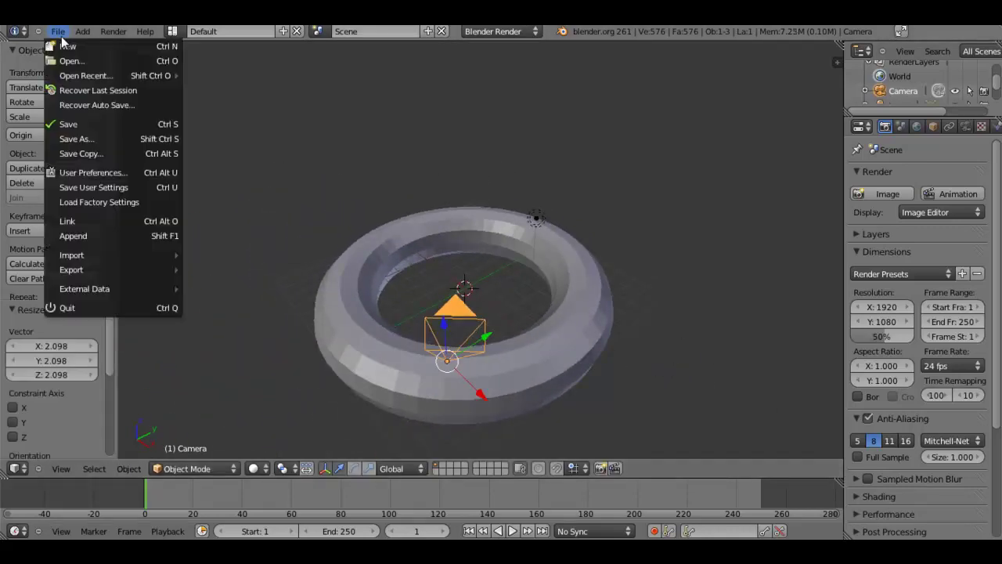
pyautogui.click(121, 128)
pyautogui.click(126, 203)
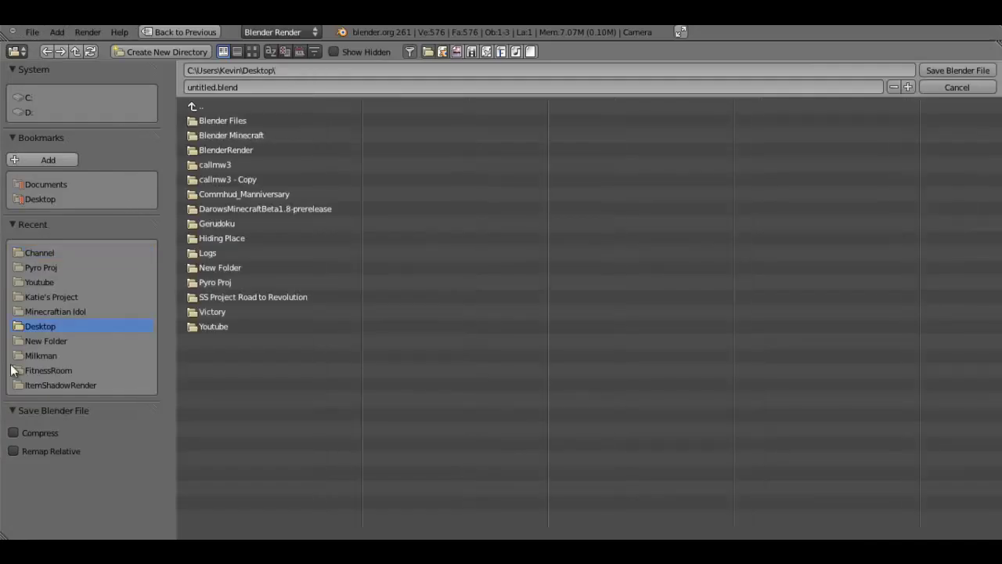
pyautogui.click(51, 284)
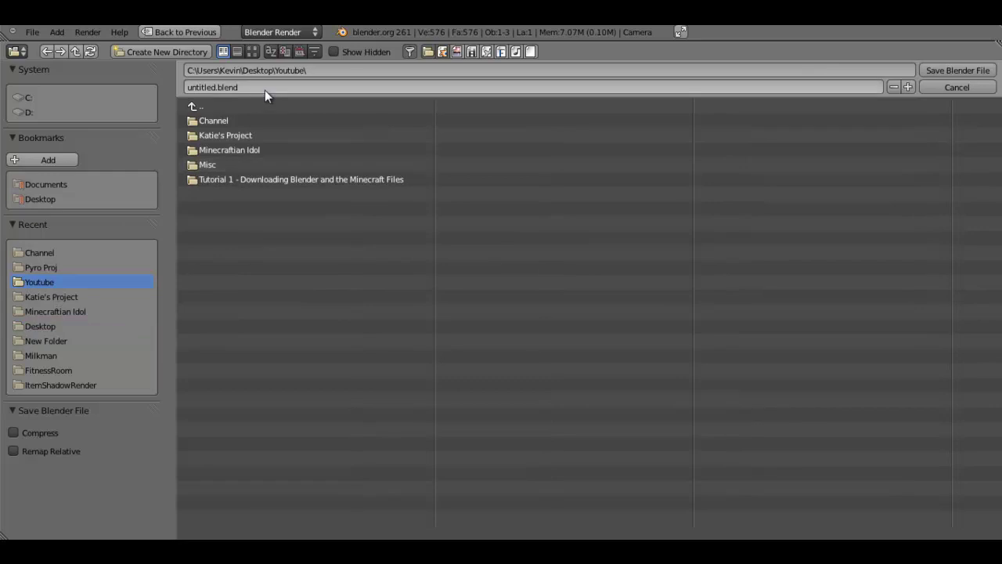
pyautogui.click(286, 86)
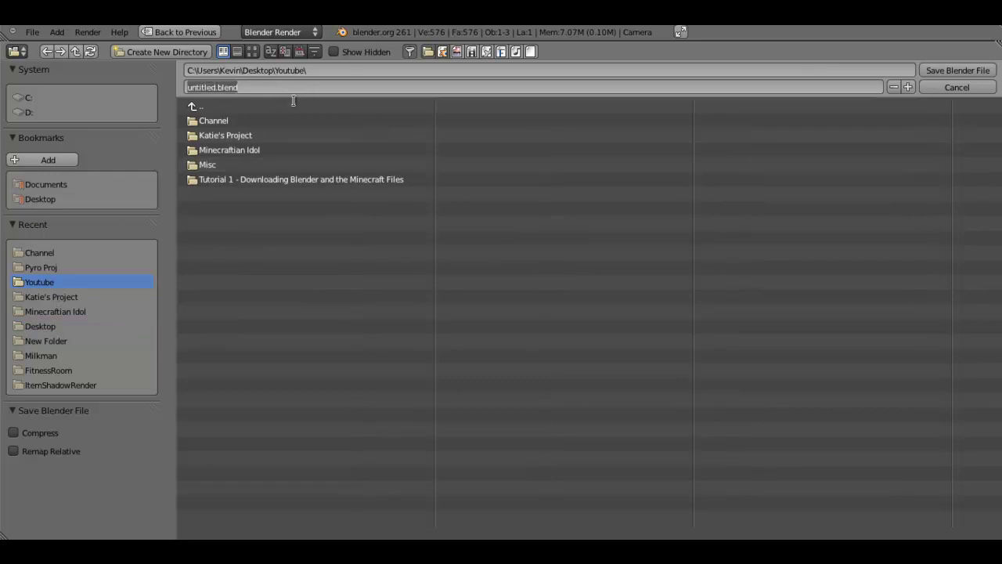
pyautogui.write('TEST')
pyautogui.press('Return')
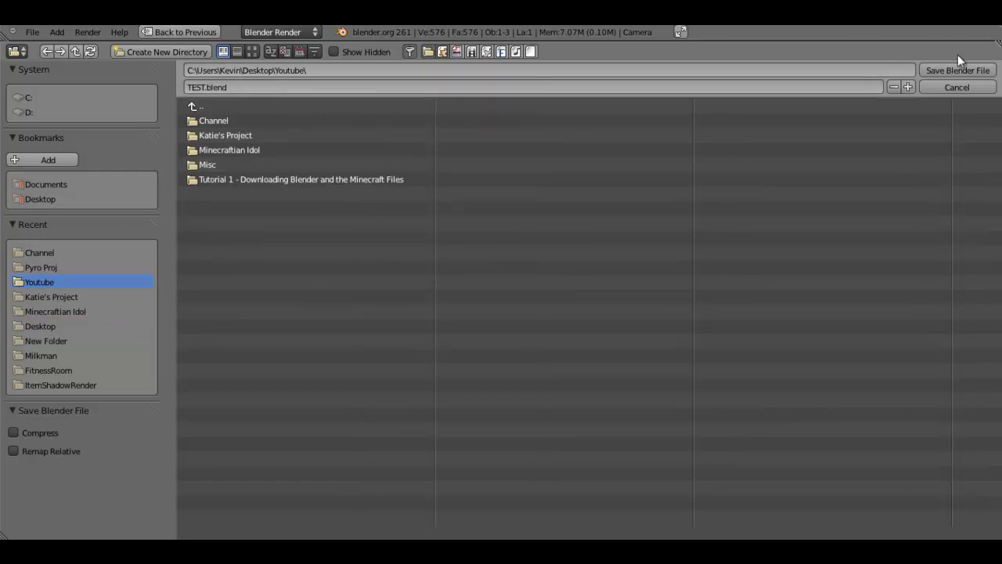
pyautogui.click(952, 71)
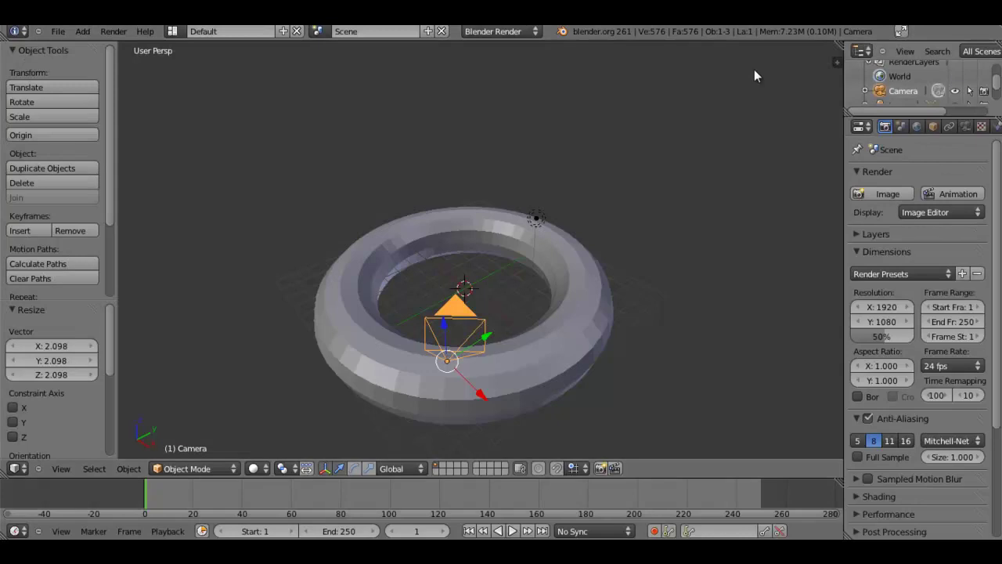
# - Start a new default scene, then open TEST.blend again
pyautogui.click(58, 31)
pyautogui.click(79, 46)
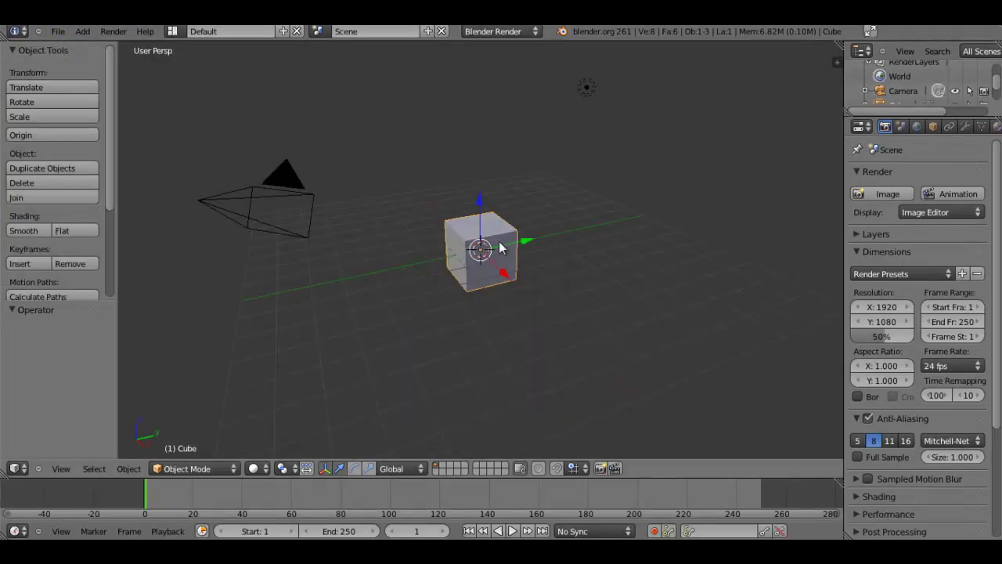
pyautogui.click(58, 33)
pyautogui.click(87, 69)
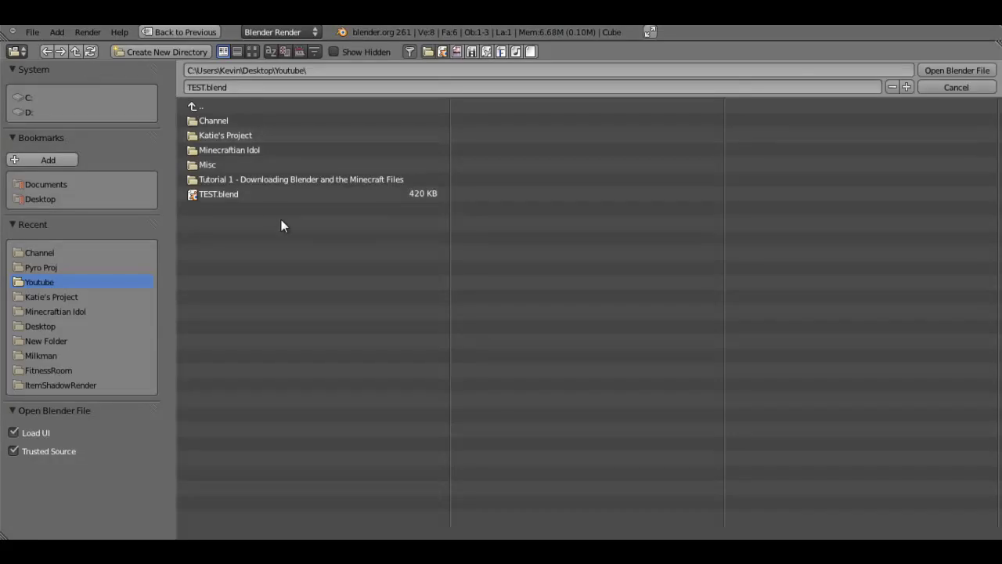
pyautogui.click(329, 195)
pyautogui.click(960, 73)
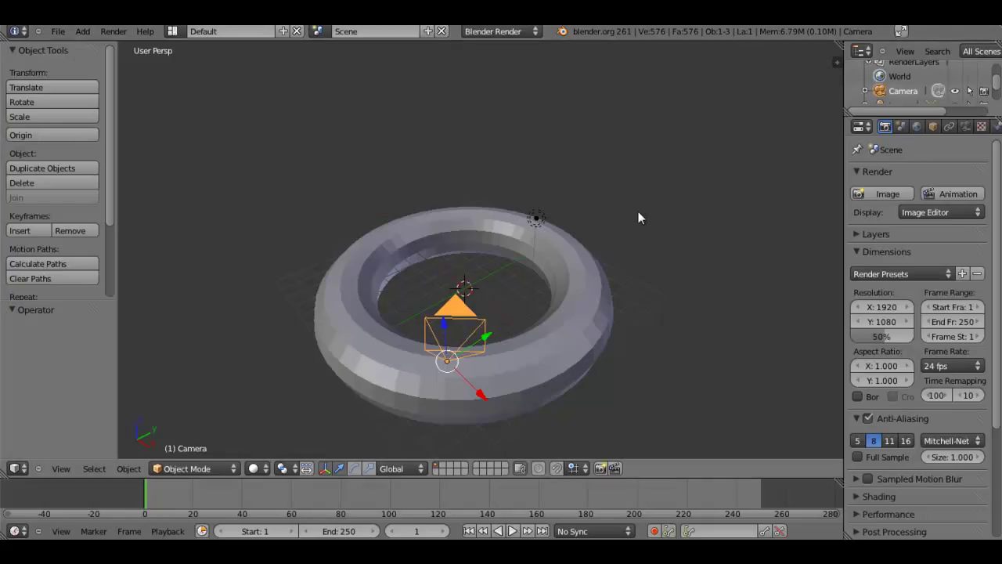
pyautogui.scroll(2, 558, 342)
pyautogui.scroll(-2, 558, 342)
pyautogui.moveTo(558, 341)
pyautogui.mouseDown(button='middle')
pyautogui.moveTo(509, 340)
pyautogui.moveTo(501, 330)
pyautogui.moveTo(595, 322)
pyautogui.moveTo(555, 329)
pyautogui.mouseUp(button='middle')
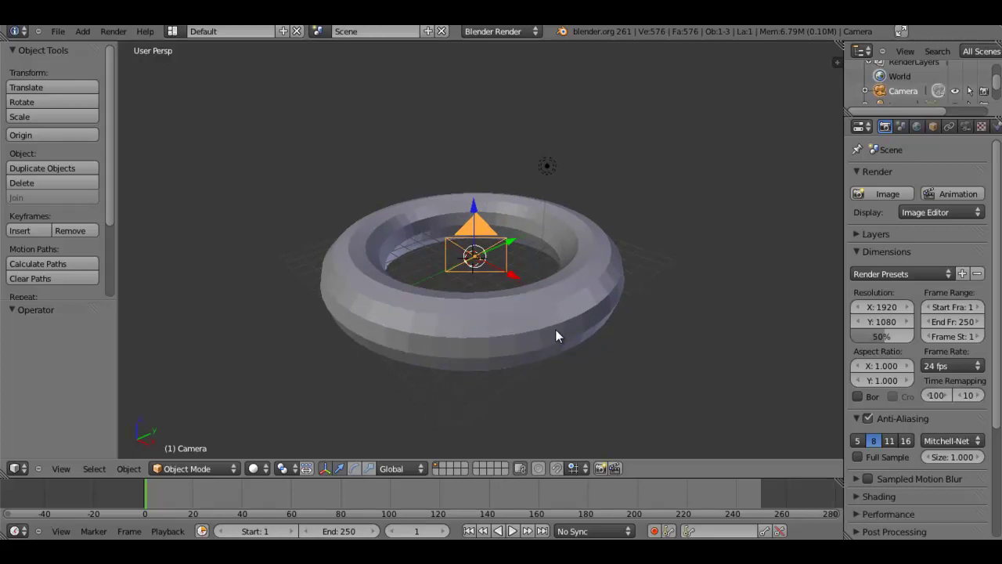
pyautogui.moveTo(555, 329); pyautogui.dragTo(557, 328, button='middle')
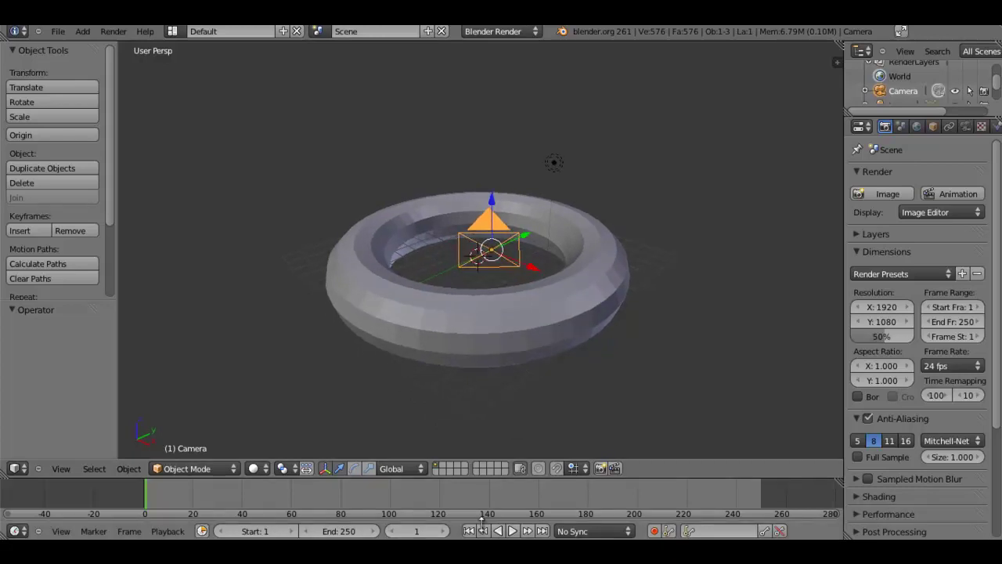